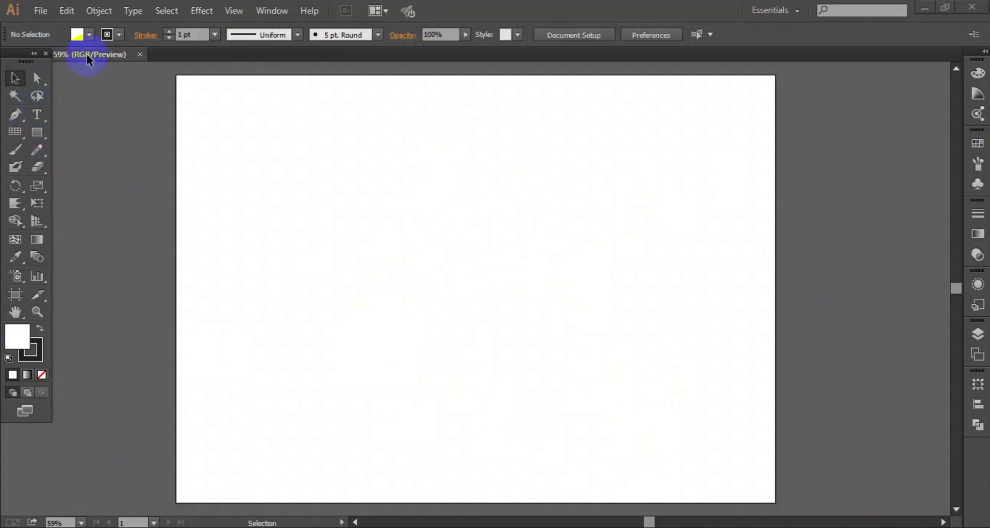
Draw a rectangular grid with six columns and six rows around the middle of the artboard.
left_click(22, 128)
left_click_drag(23, 129, 129, 195)
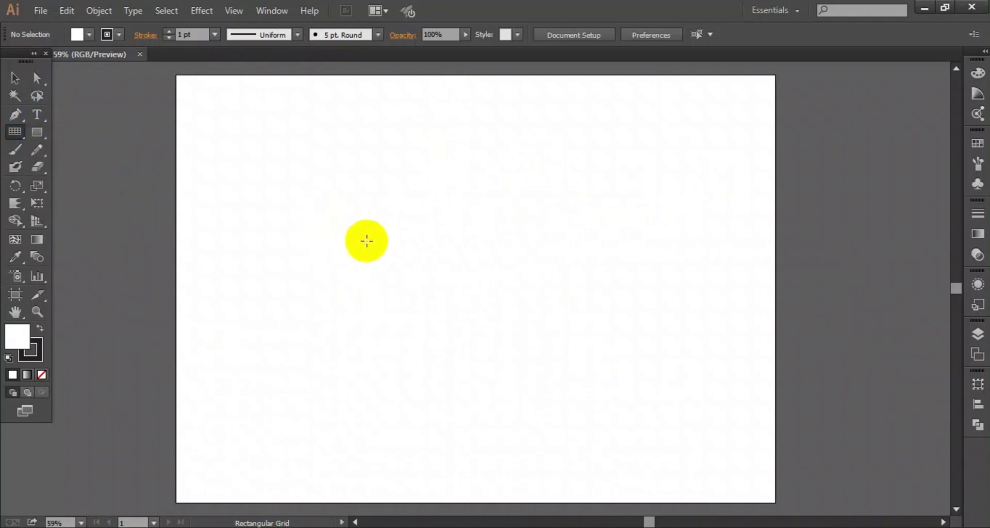
left_click_drag(359, 232, 647, 339)
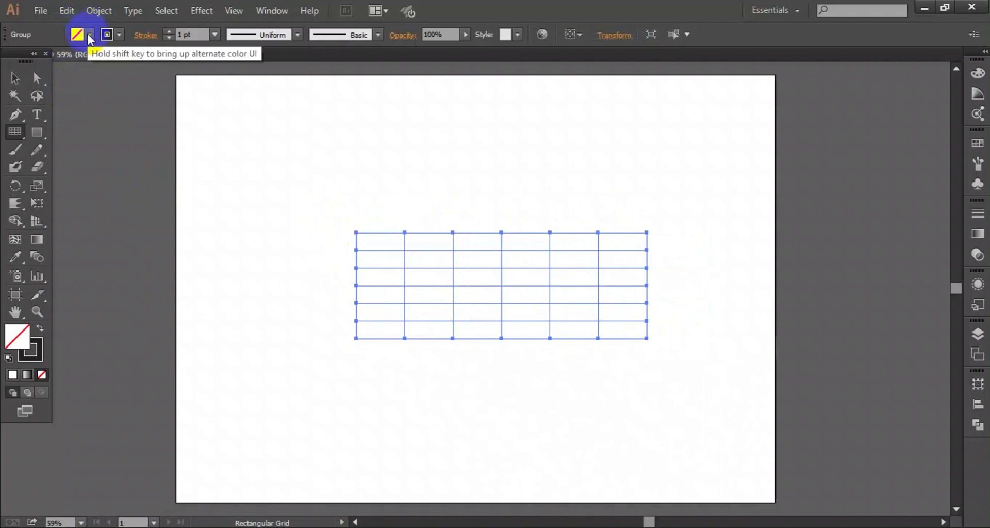
Apply the C=35 M=100 Y=35 K=10 swatch to the grid's stroke and edit it to RGB 175, 44, 60.
left_click(119, 34)
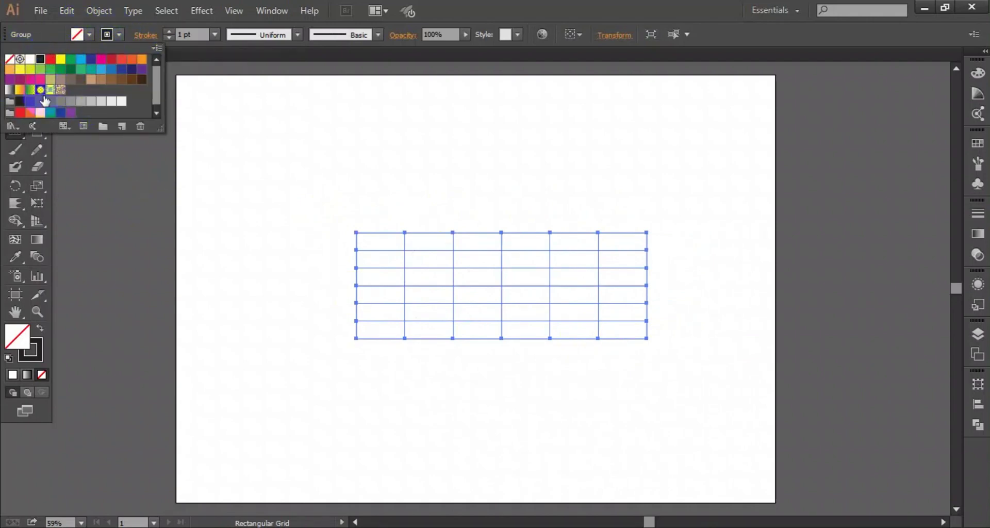
double_click(19, 81)
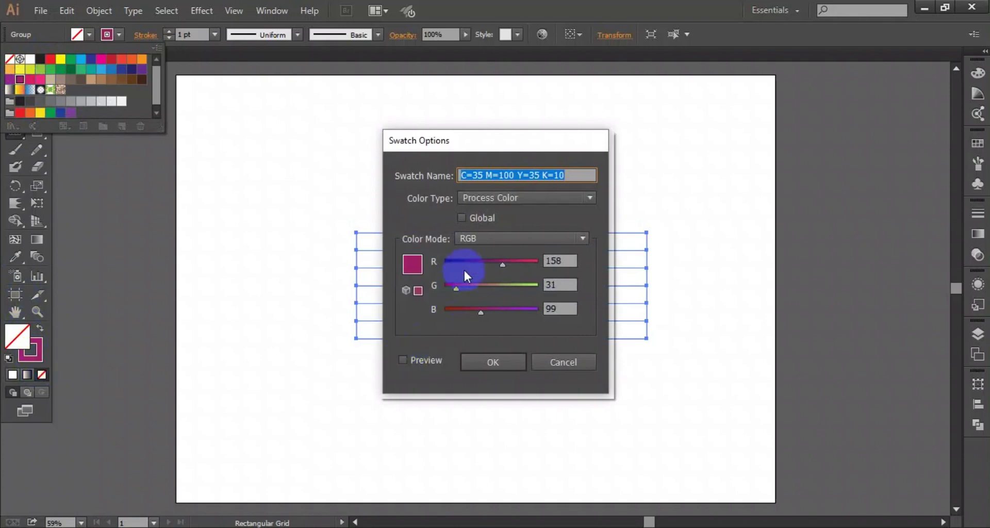
left_click_drag(500, 261, 509, 261)
left_click_drag(474, 287, 460, 283)
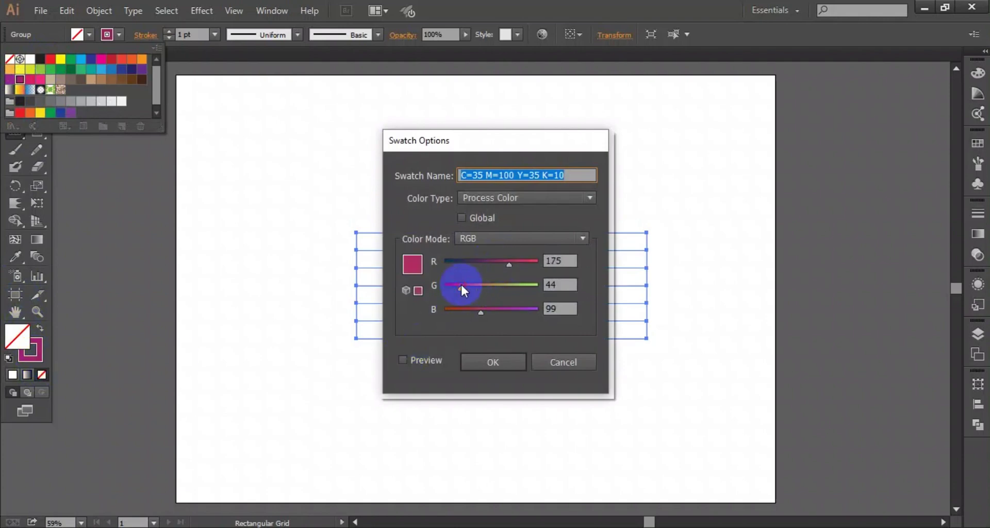
left_click_drag(467, 314, 467, 309)
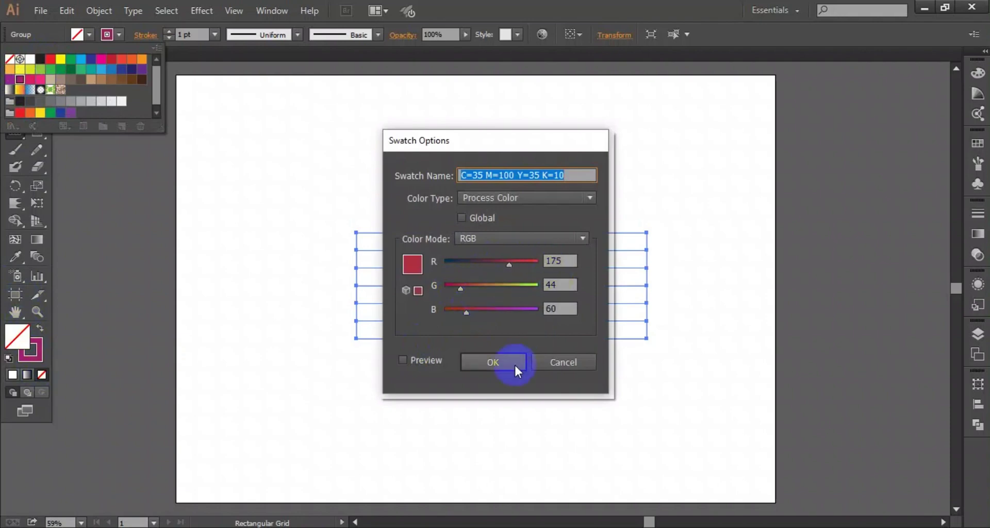
left_click(465, 361)
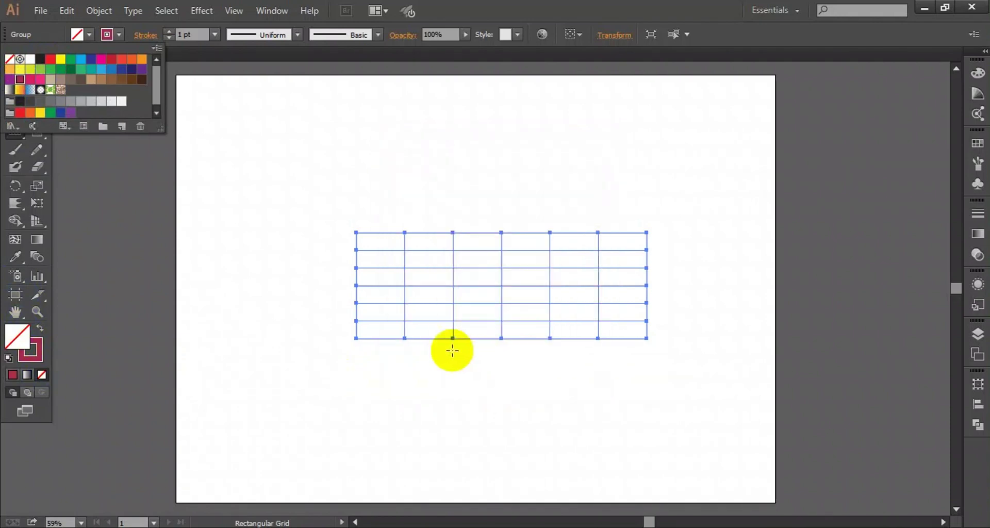
key("Escape")
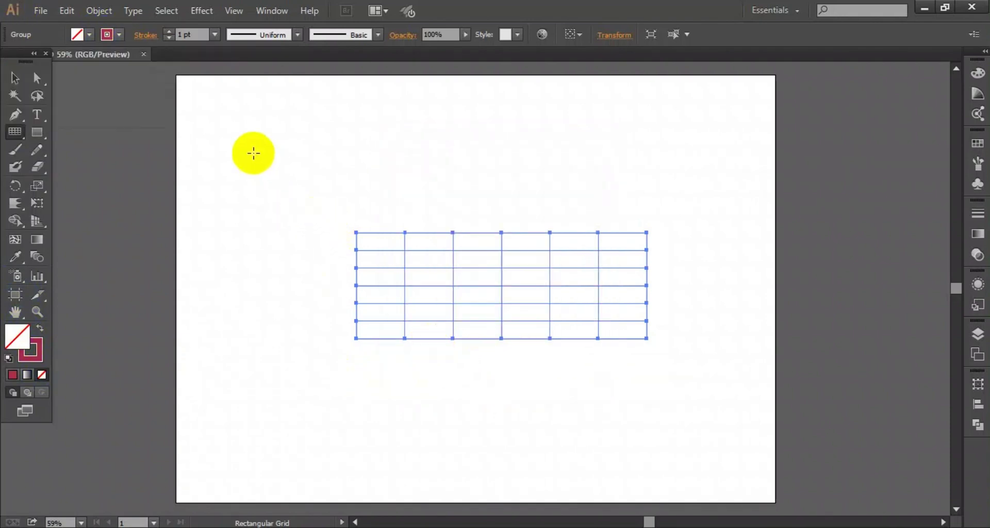
Select the whole grid and create a copy of it rotated by 10° about its centre.
left_click(14, 77)
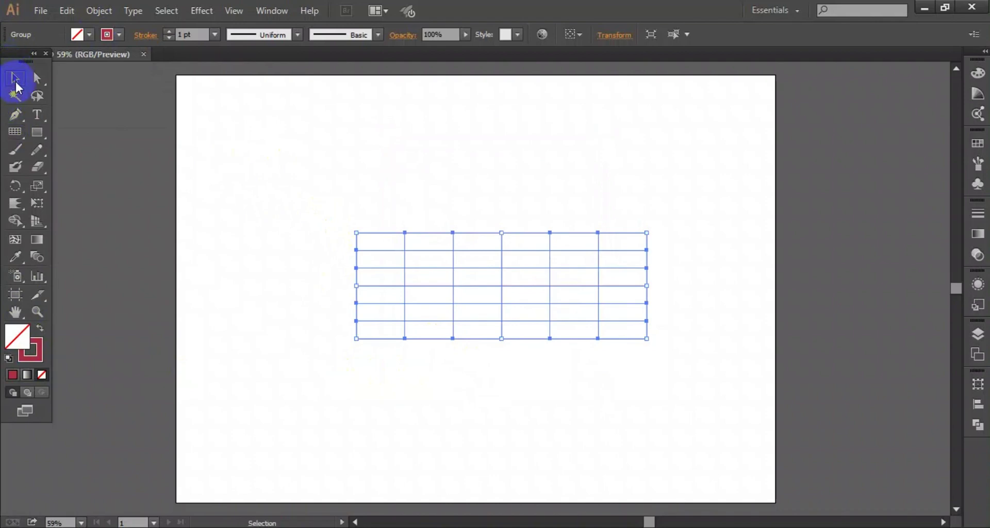
left_click_drag(308, 181, 444, 307)
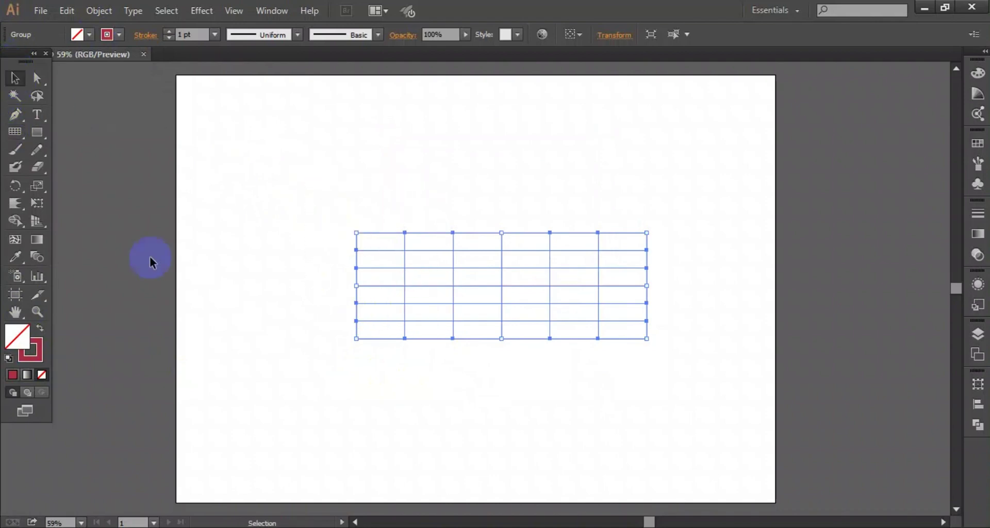
double_click(15, 186)
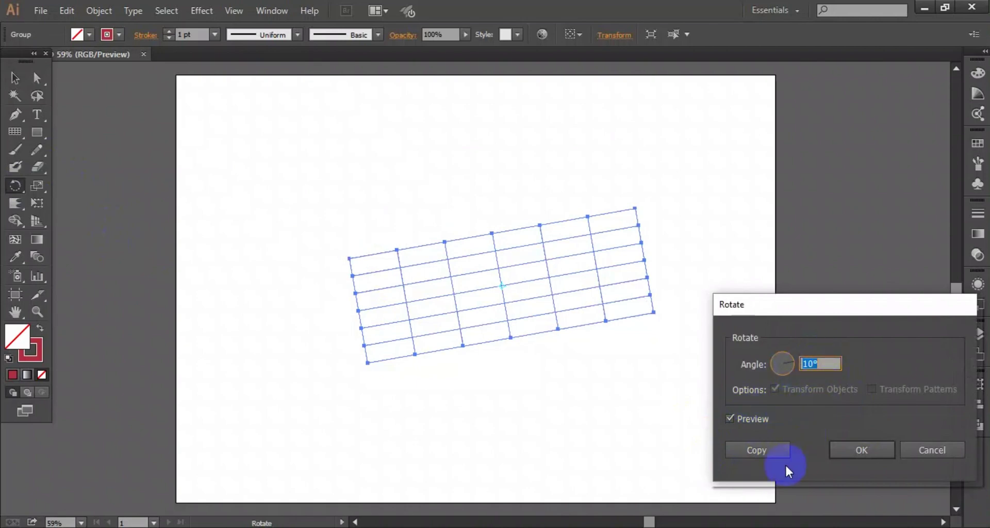
left_click(756, 449)
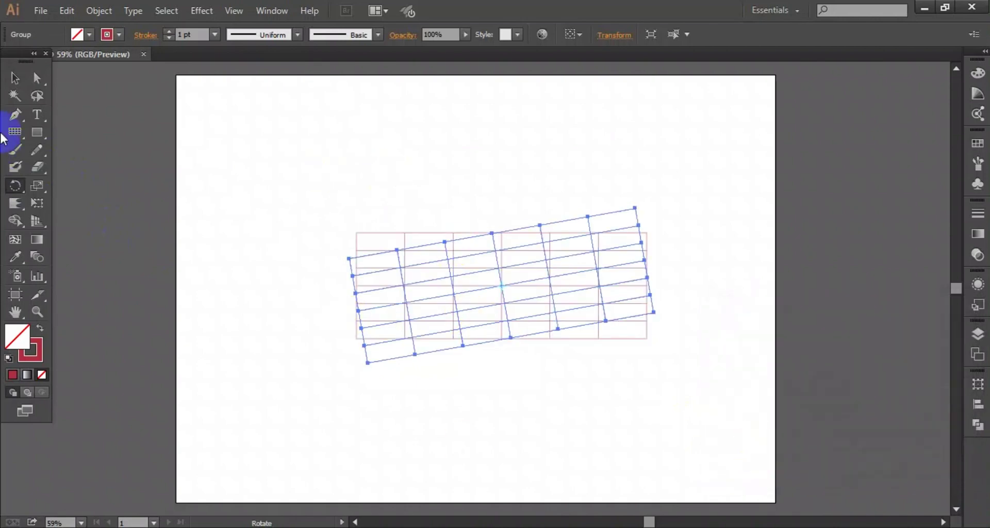
Repeat the 10° rotated copy of the grid until the copies form a full circular mandala, and deselect it.
left_click(41, 116)
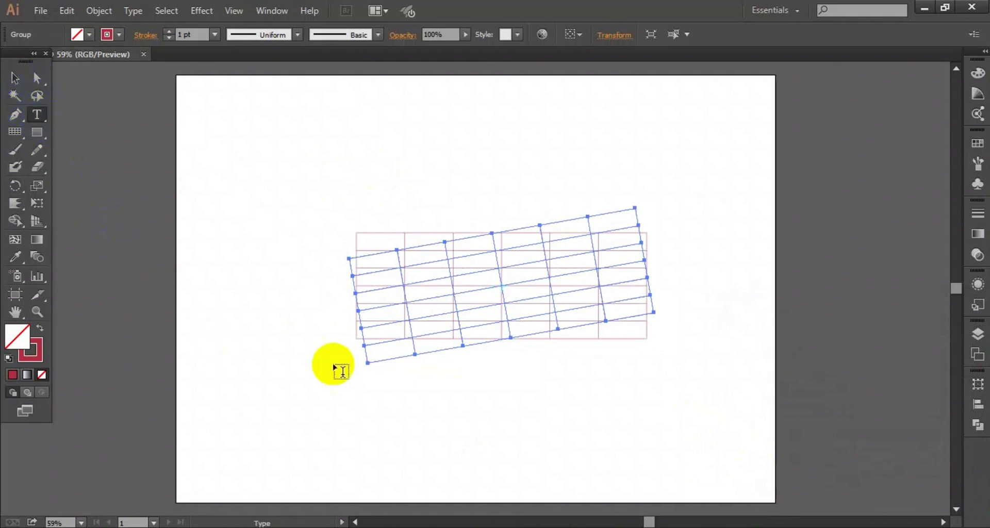
left_click(460, 394)
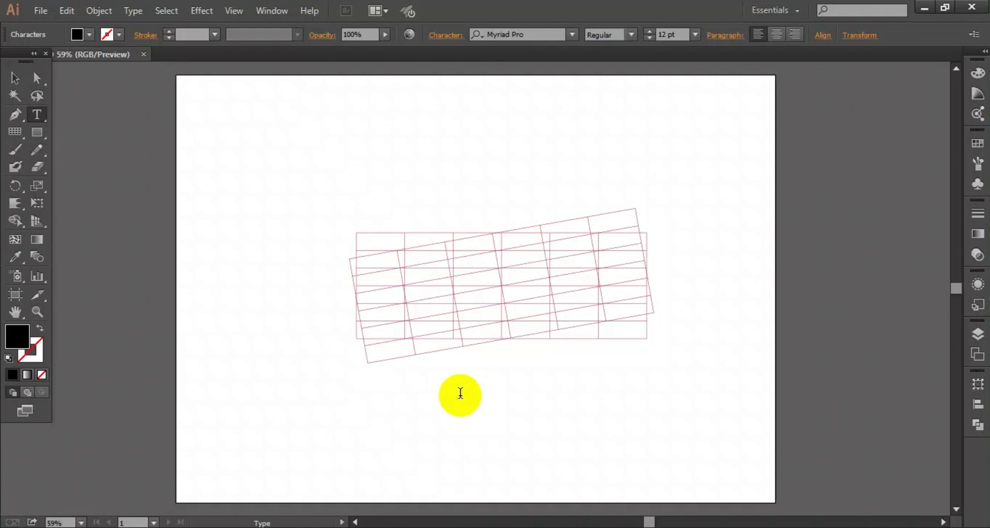
left_click(15, 77)
left_click(466, 274)
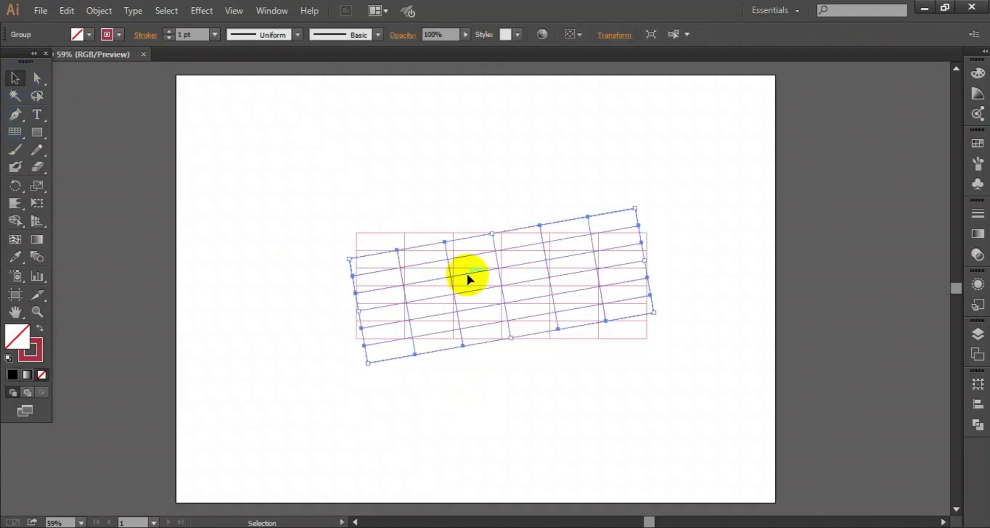
key("ctrl+d")
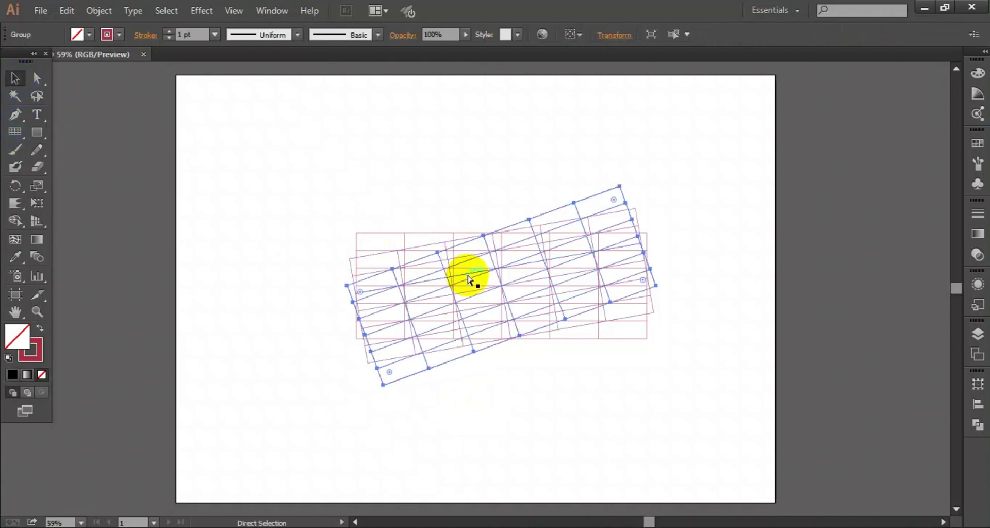
key("ctrl+d")
key("ctrl+d")
key("ctrl+d")
key("ctrl+d")
key("ctrl+d")
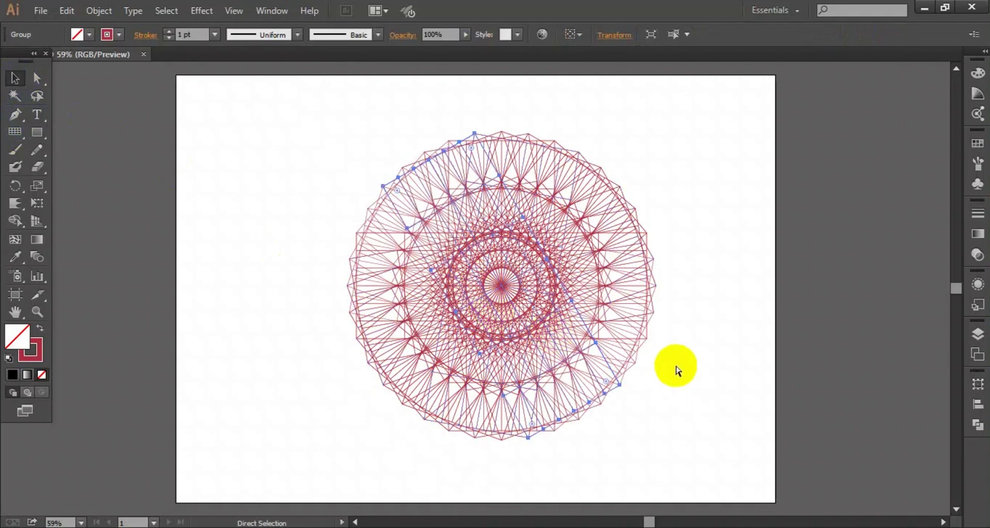
key("ctrl+d")
key("ctrl+d")
key("ctrl+d")
key("ctrl+d")
key("ctrl+d")
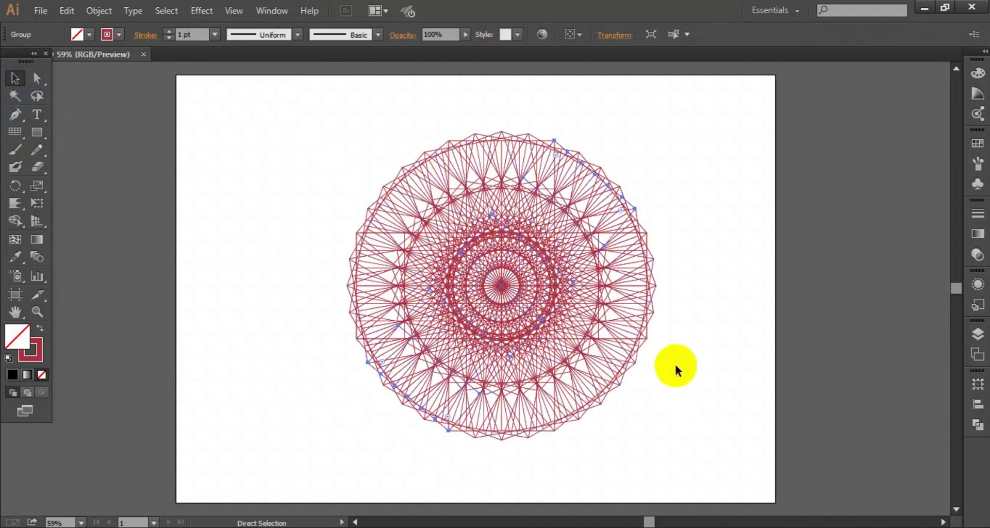
left_click(271, 182)
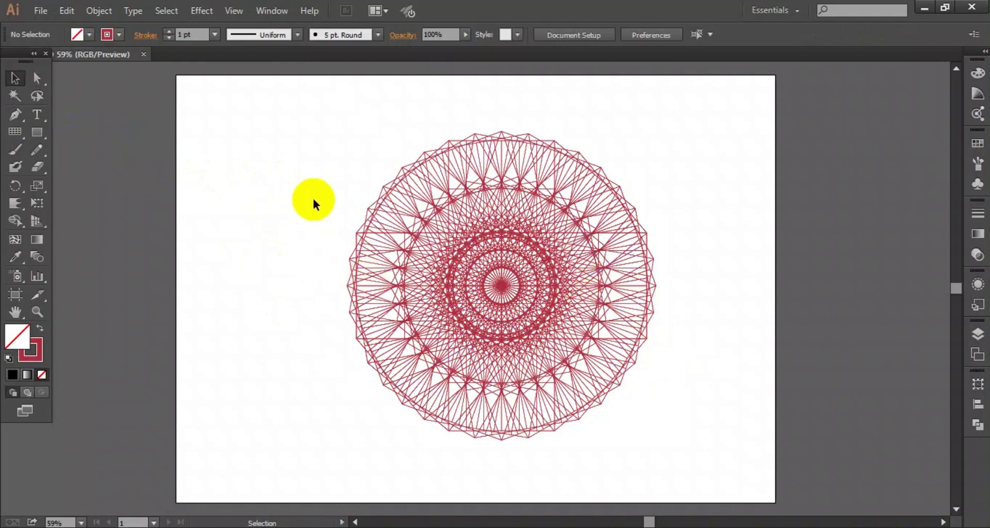
Scale the whole mandala down to about two thirds of its size and move it to the artboard's upper-left area.
left_click_drag(287, 127, 715, 418)
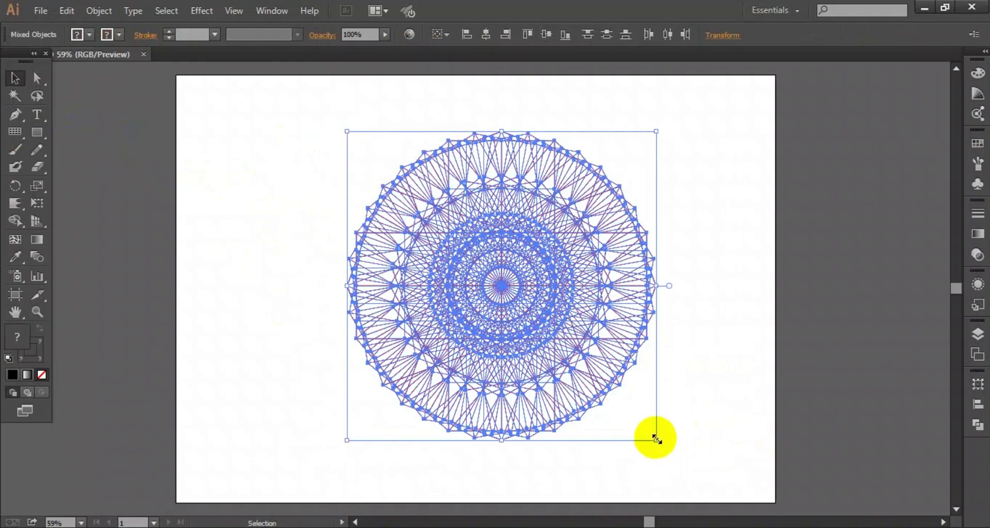
left_click_drag(656, 440, 558, 387)
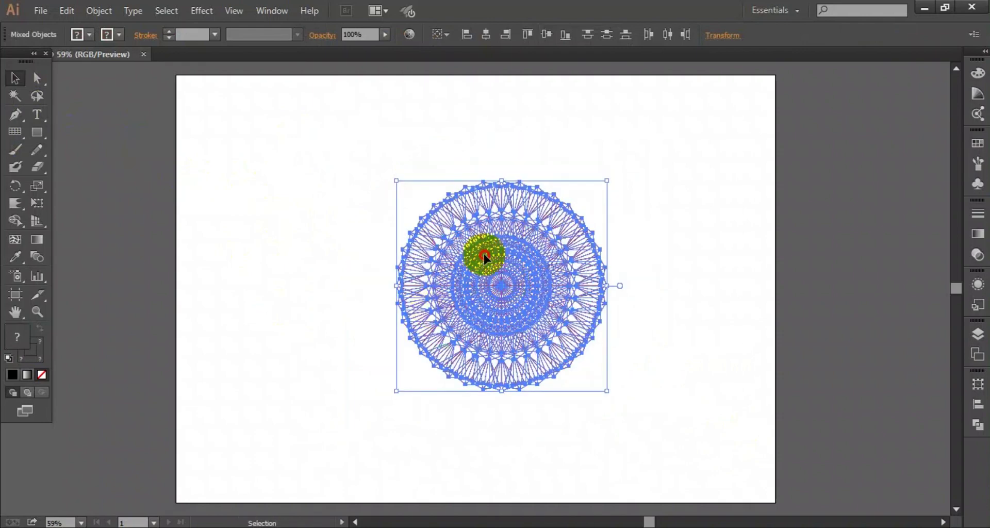
left_click_drag(483, 253, 328, 210)
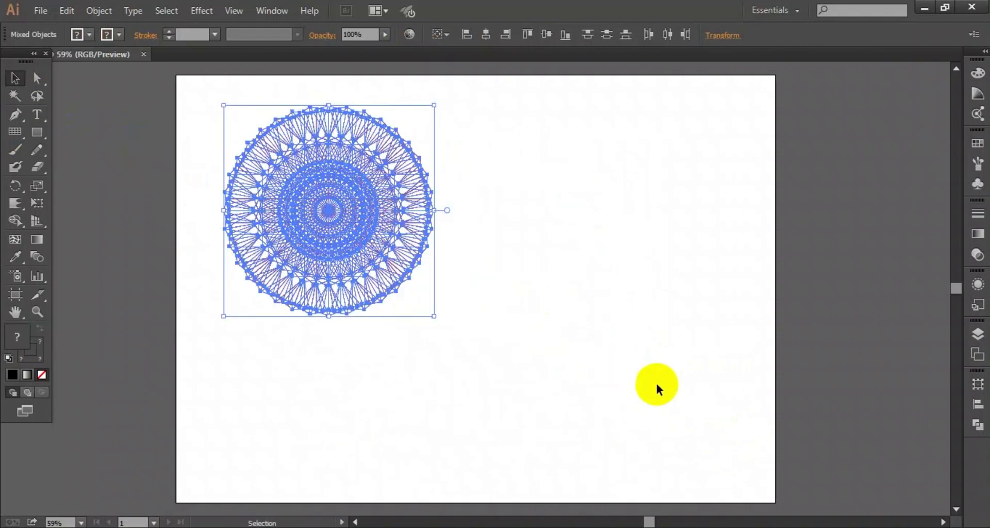
left_click(510, 399)
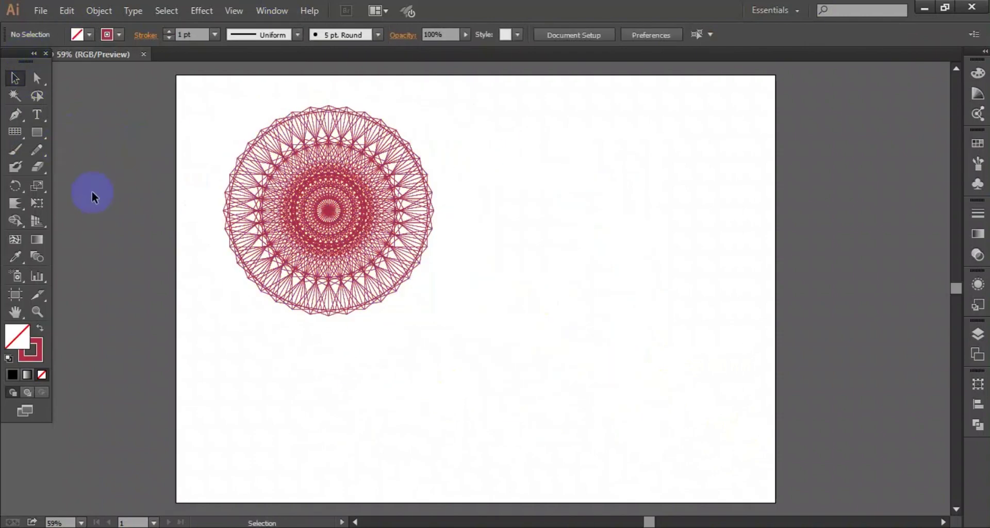
Add the text "control+d" below the mandala in Myriad Pro Regular at 60 pt.
left_click(34, 116)
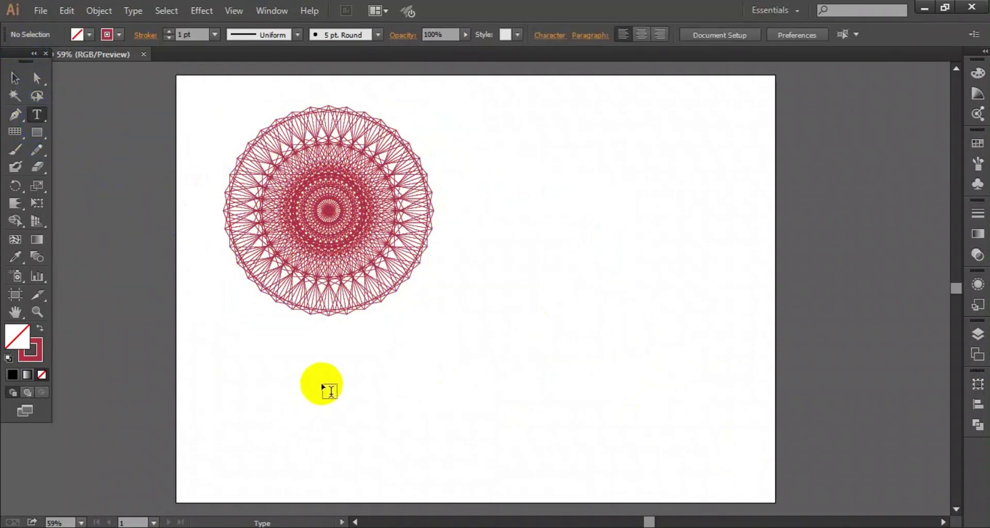
left_click(363, 390)
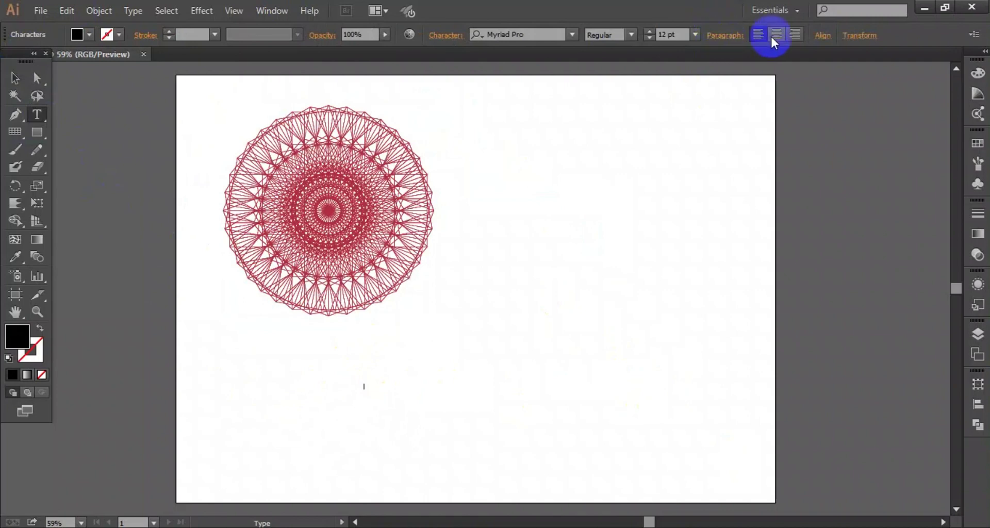
left_click(695, 34)
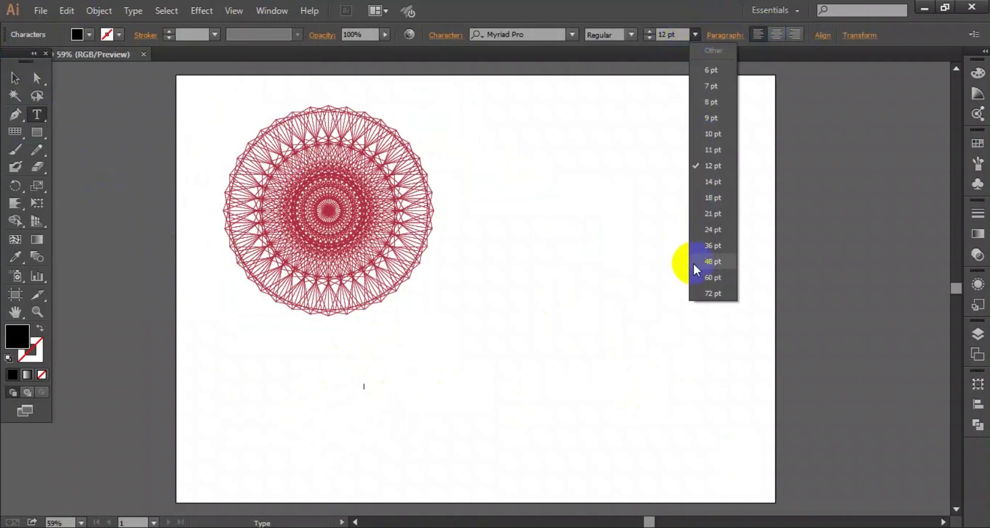
left_click(702, 276)
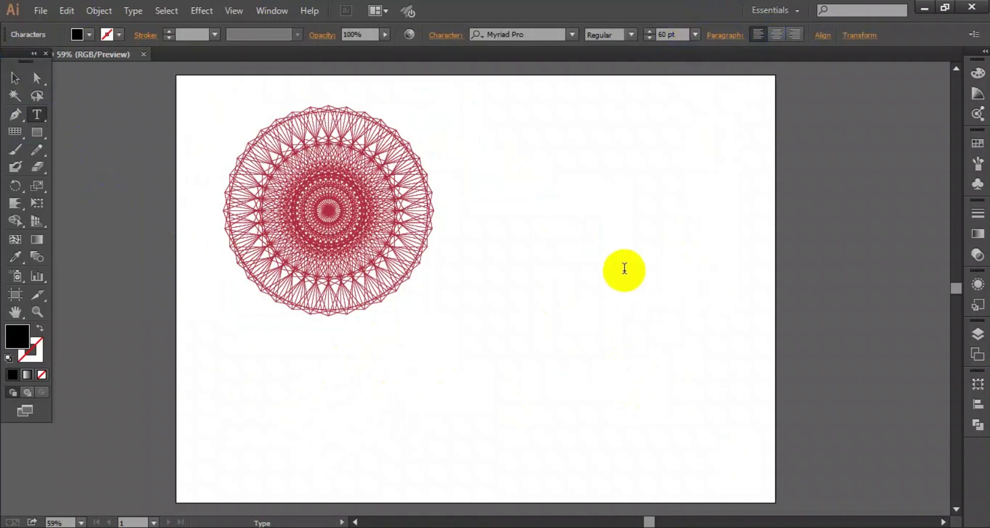
type("control")
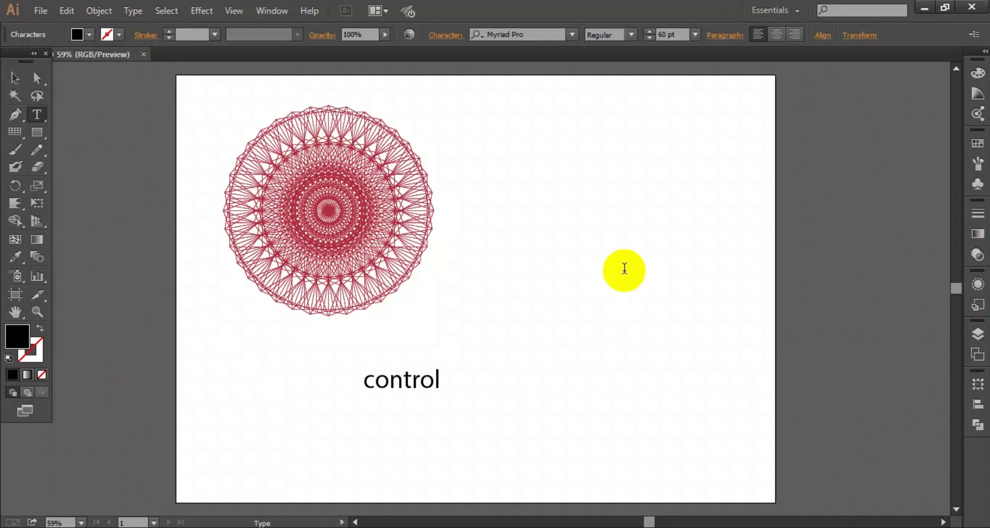
type("=")
key("BackSpace")
type("+d")
Delete the "control+d" text below the mandala and leave text editing.
left_click_drag(363, 382, 511, 386)
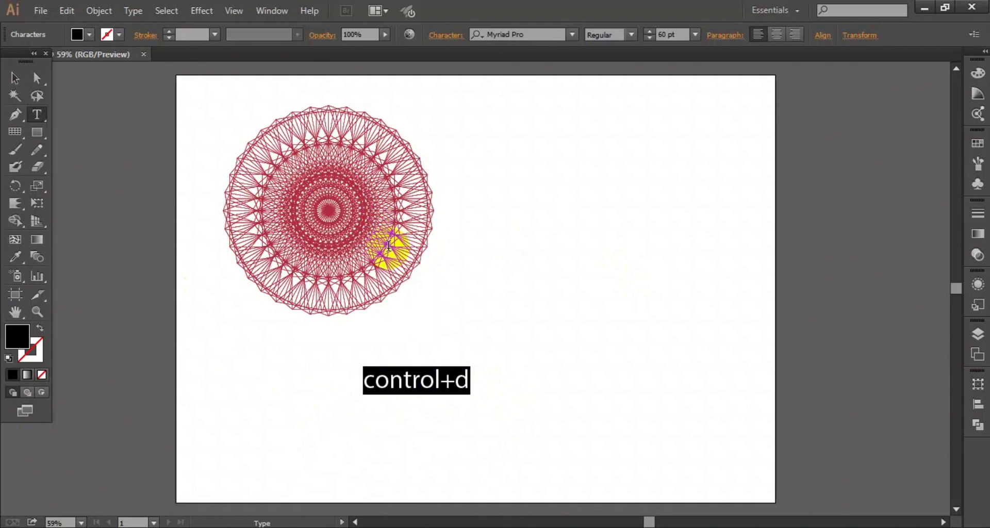
key("BackSpace")
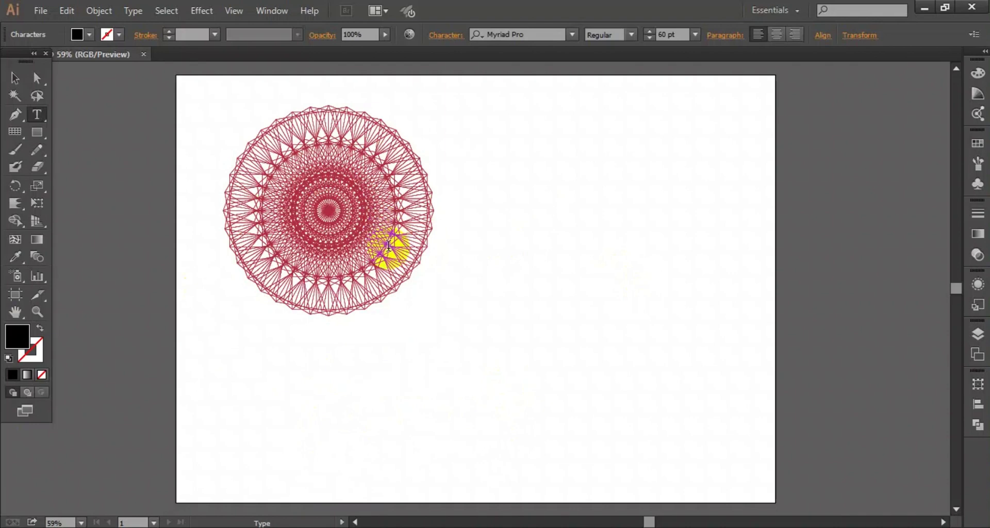
left_click(15, 79)
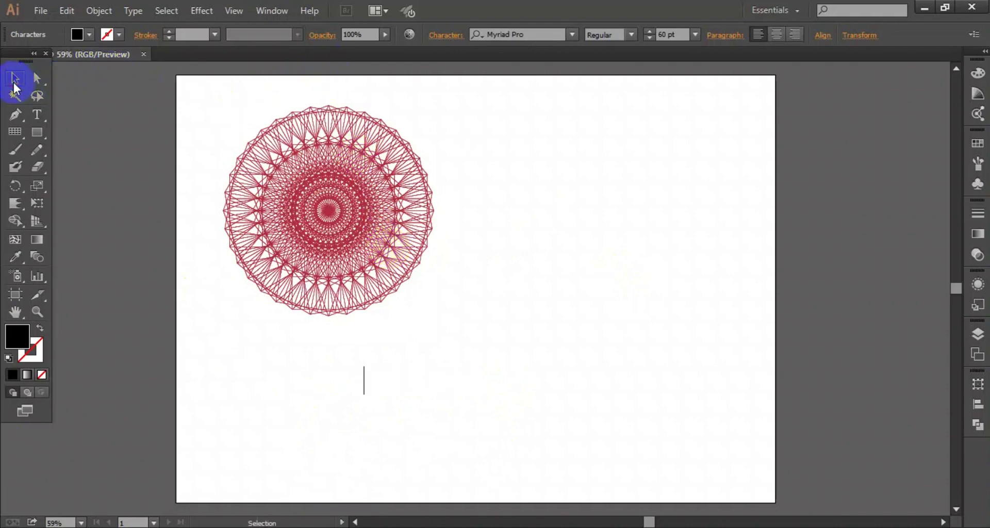
Change the mandala's stroke colour to teal #0C967C and deselect it.
left_click_drag(211, 114, 475, 264)
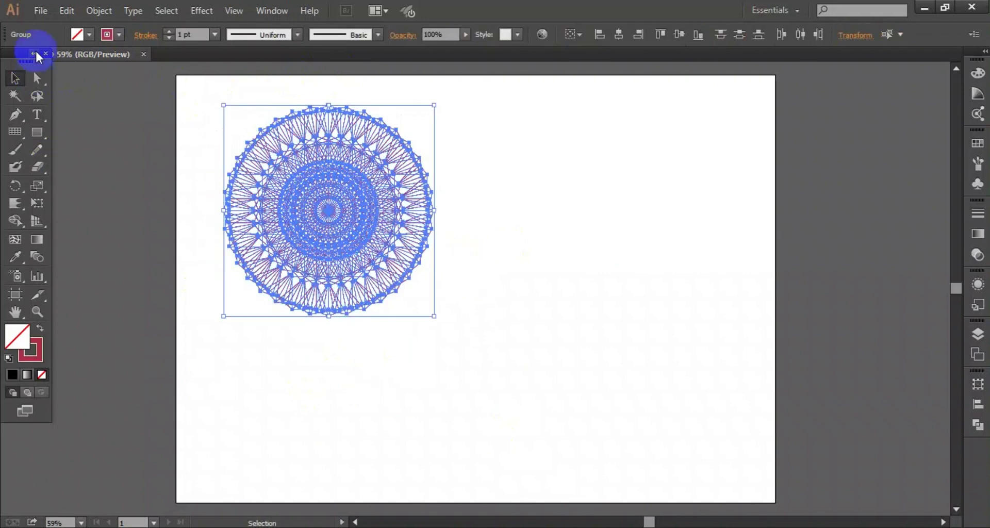
left_click(120, 35)
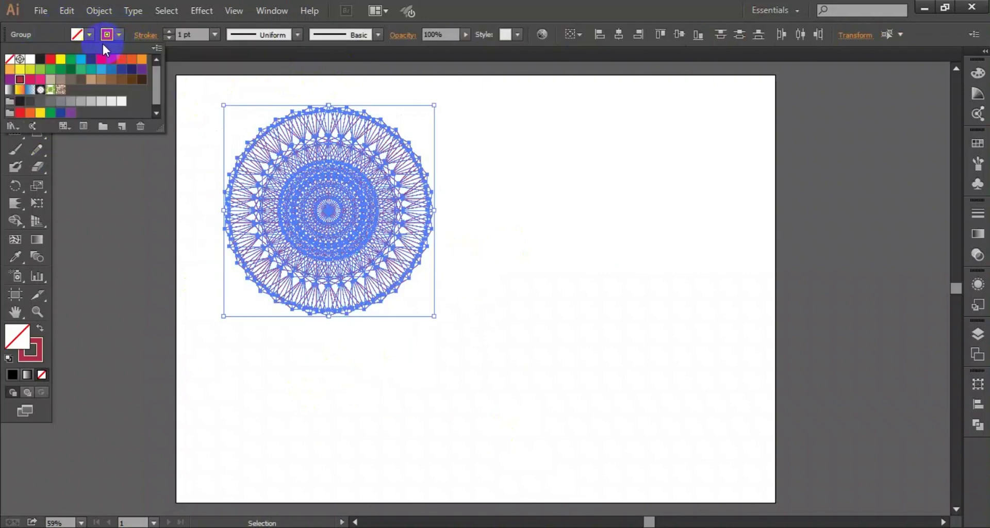
left_click(107, 35)
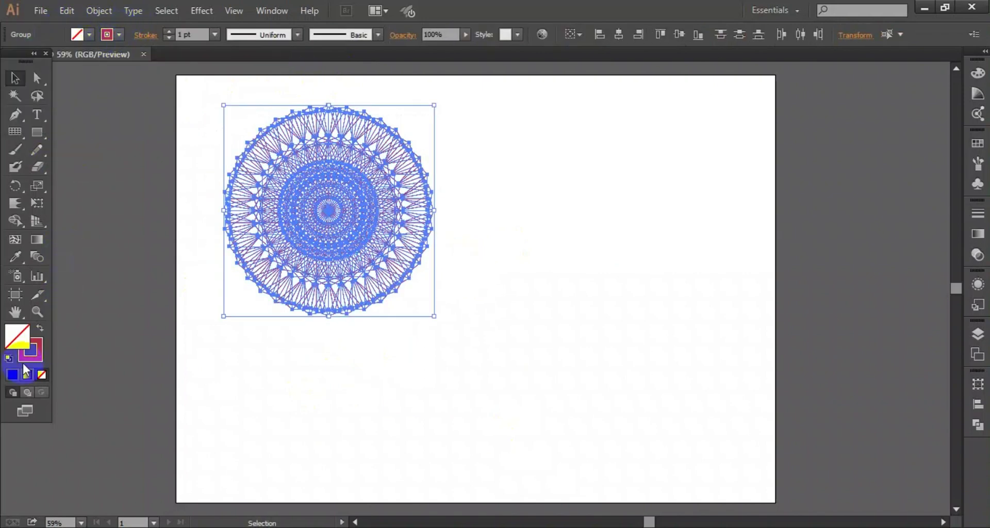
left_click(32, 352)
double_click(32, 352)
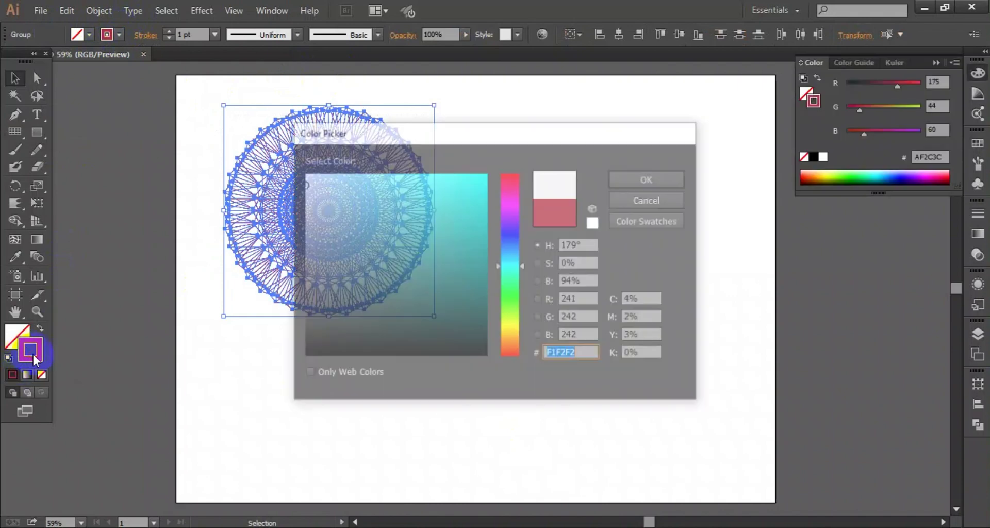
mouse_move(369, 316)
left_mouse_down()
mouse_move(478, 189)
mouse_move(472, 226)
left_mouse_up()
left_click(510, 269)
left_click_drag(512, 276, 513, 272)
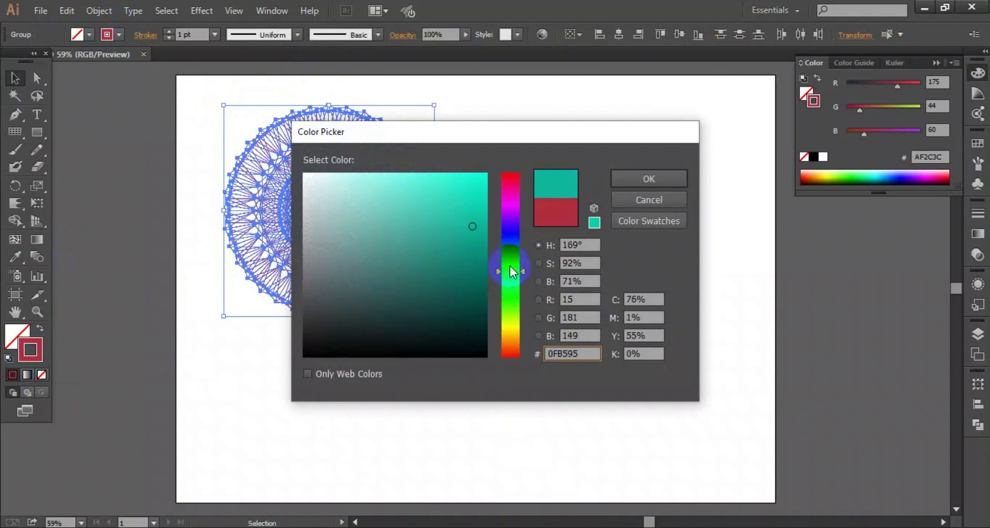
left_click_drag(473, 227, 475, 248)
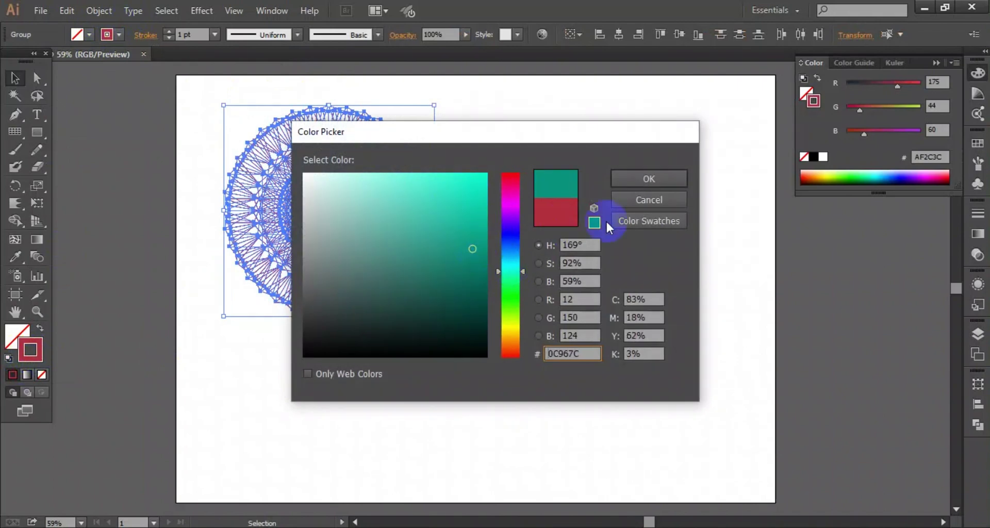
left_click(633, 178)
left_click(548, 310)
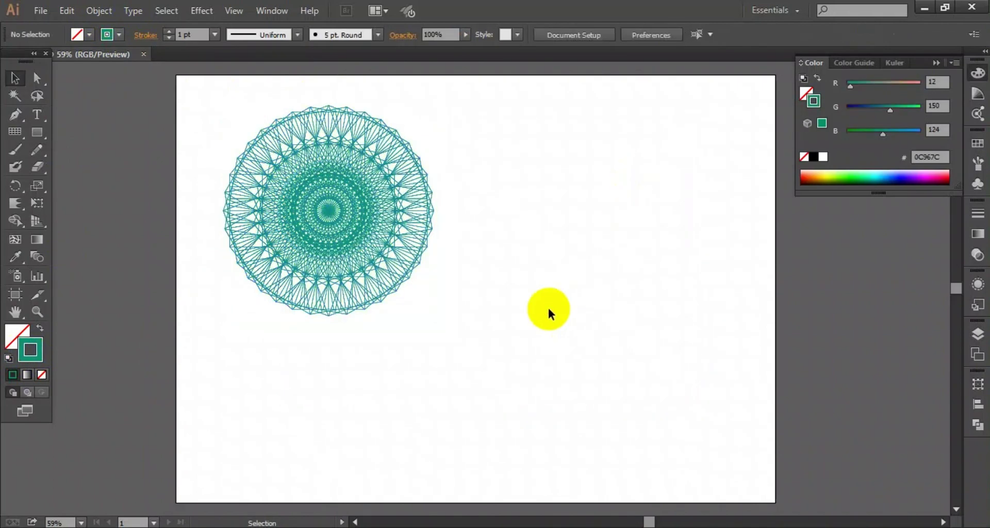
Scale the mandala down proportionally to about 70% and move it into the artboard's upper-left corner.
left_click_drag(201, 104, 486, 309)
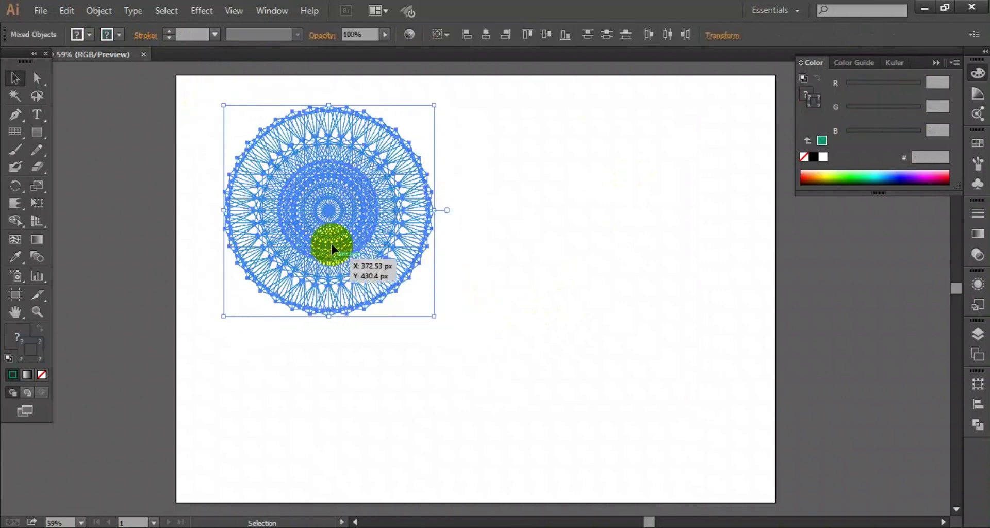
key("shift")
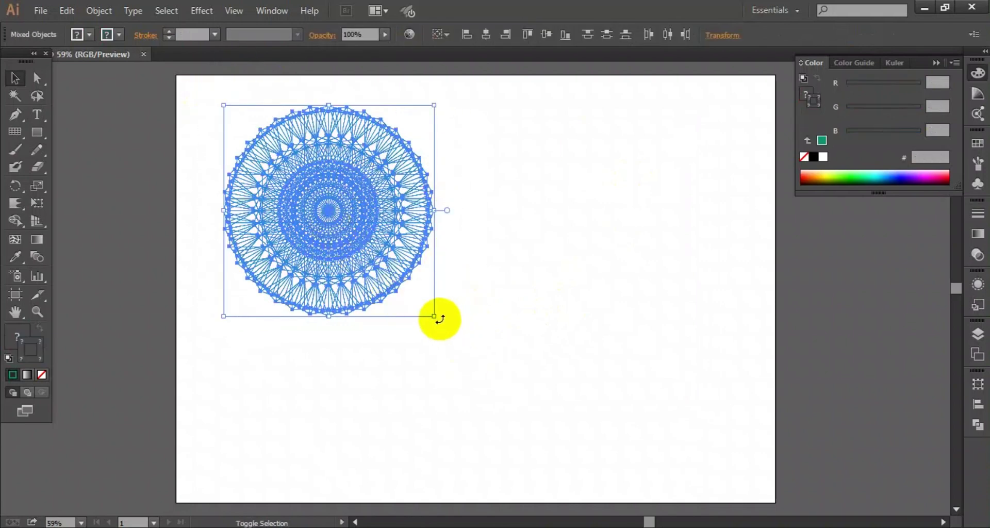
left_click_drag(435, 317, 402, 283)
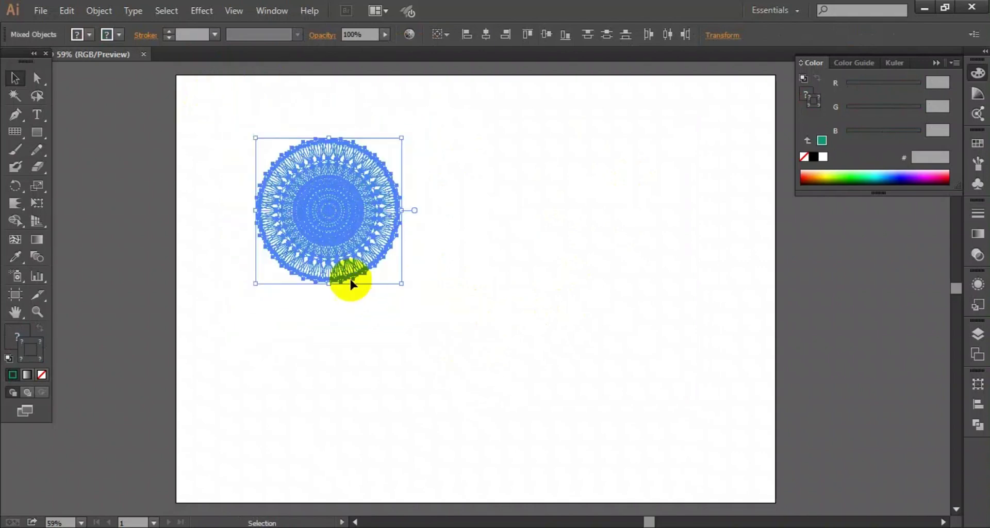
left_click_drag(324, 202, 244, 139)
left_click(382, 185)
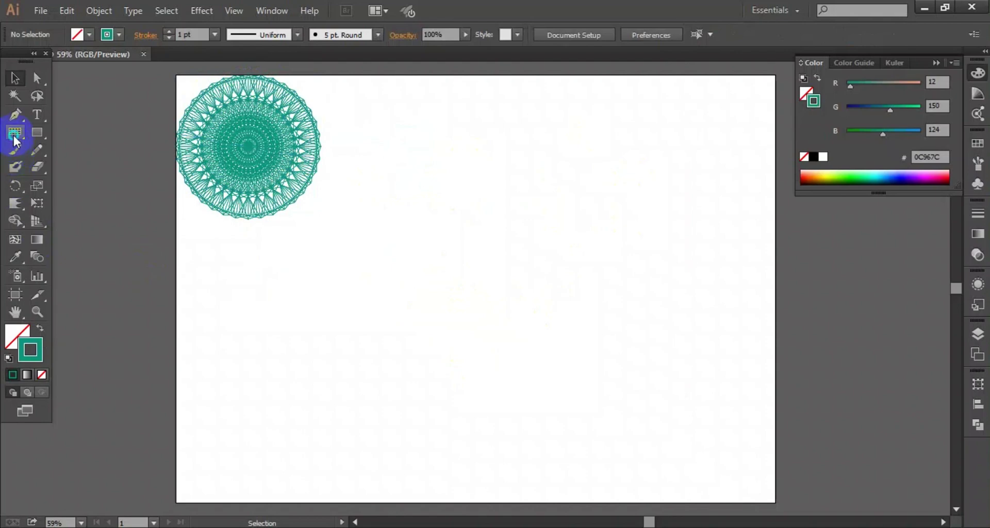
Draw a quarter-circle-like arc in the lower middle of the artboard and set its stroke colour to green #36D10B.
left_click_drag(15, 133, 110, 155)
left_click_drag(441, 283, 590, 409)
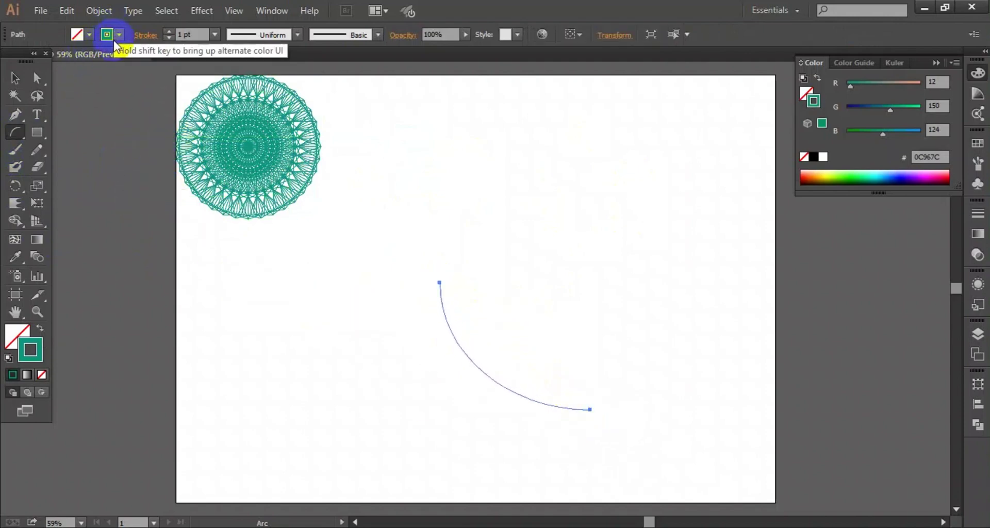
double_click(40, 350)
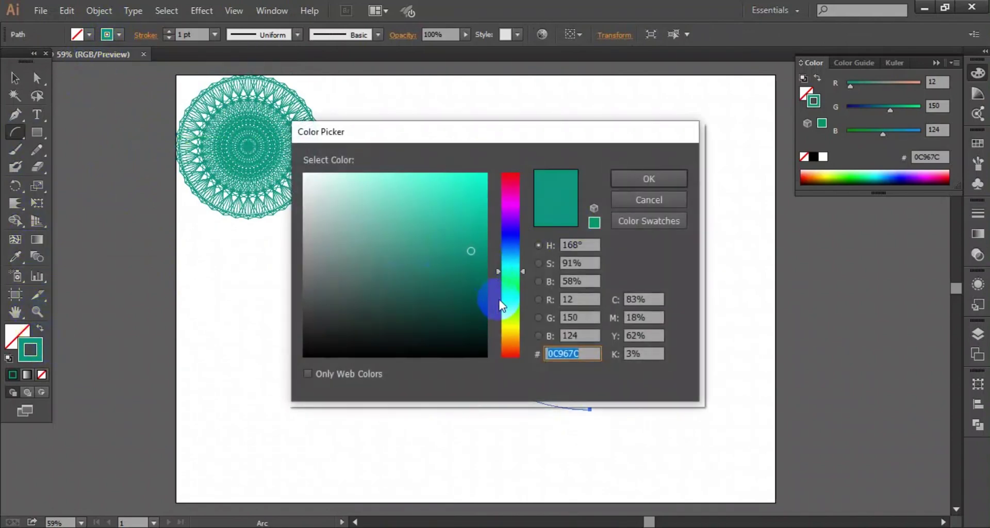
left_click(501, 304)
mouse_move(471, 221)
left_mouse_down()
mouse_move(471, 191)
mouse_move(478, 206)
left_mouse_up()
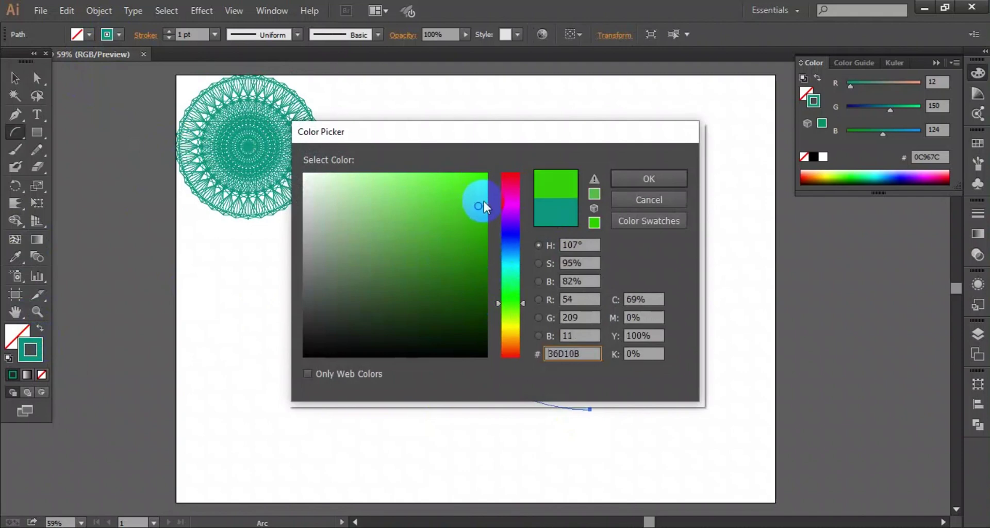
left_click(649, 176)
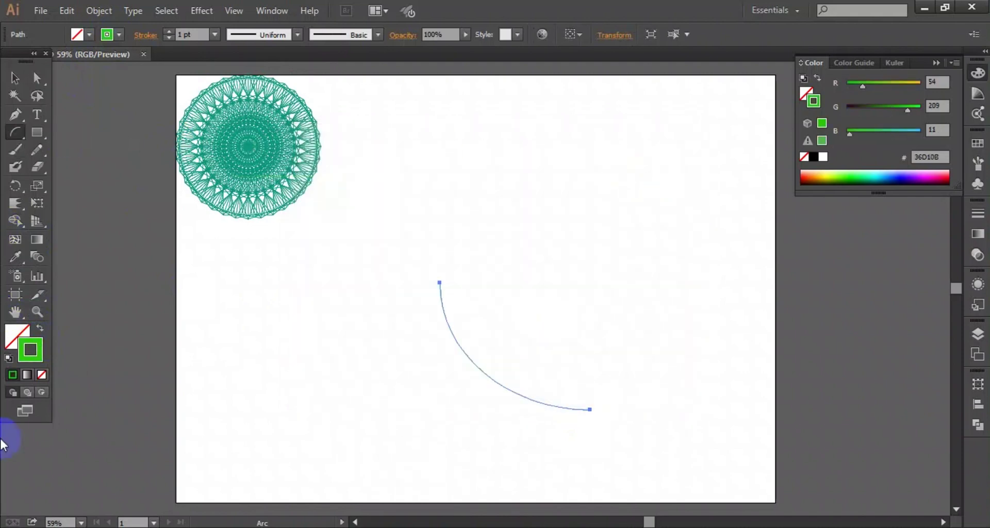
Create a copy of the green arc rotated by 10° about its centre.
left_click(15, 186)
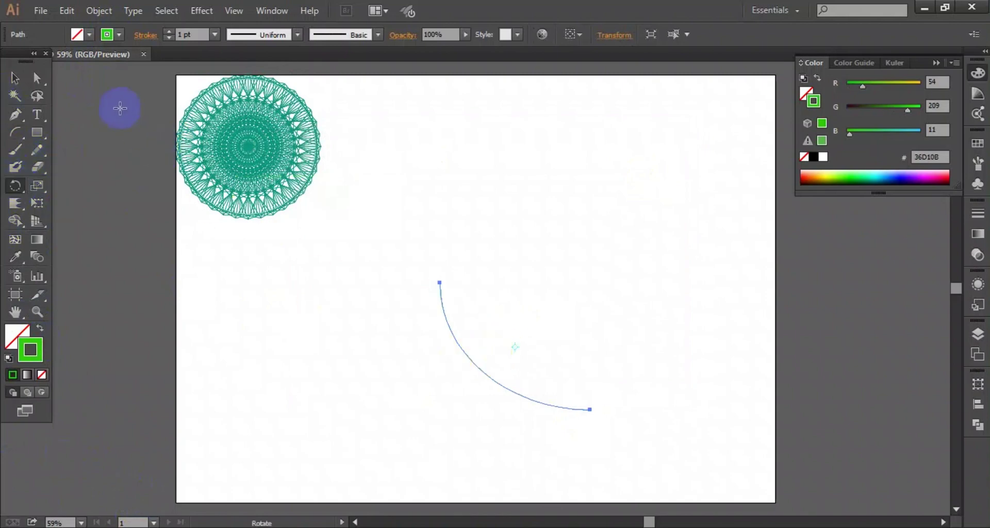
left_click(15, 79)
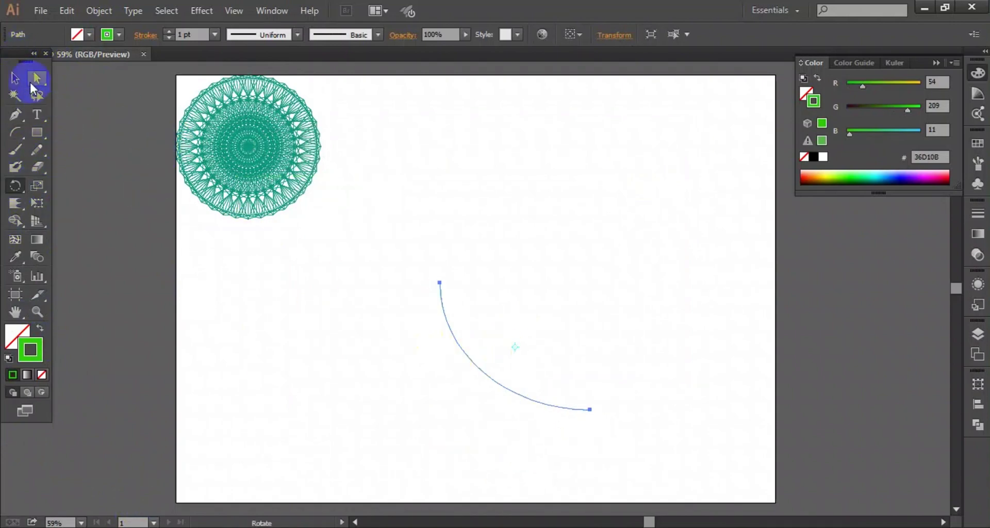
left_click(16, 189)
double_click(14, 189)
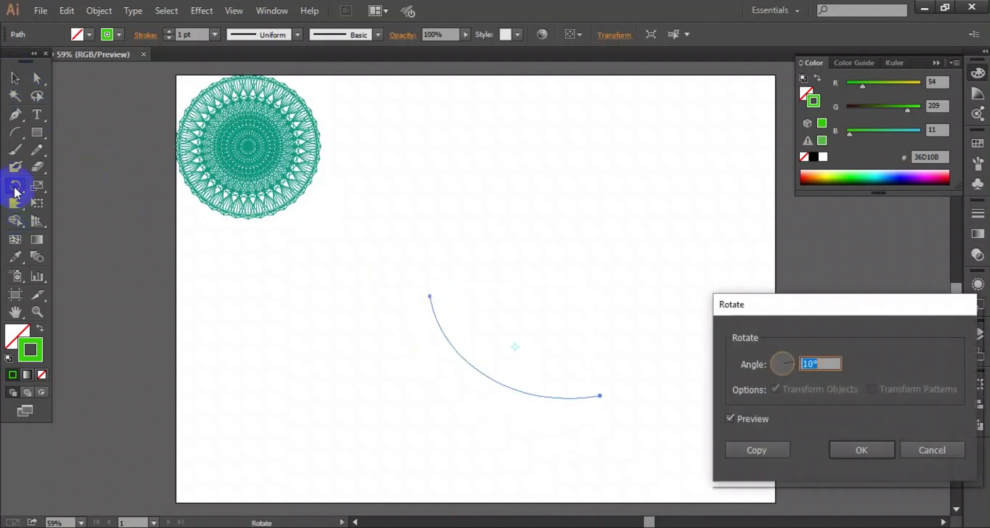
left_click(769, 450)
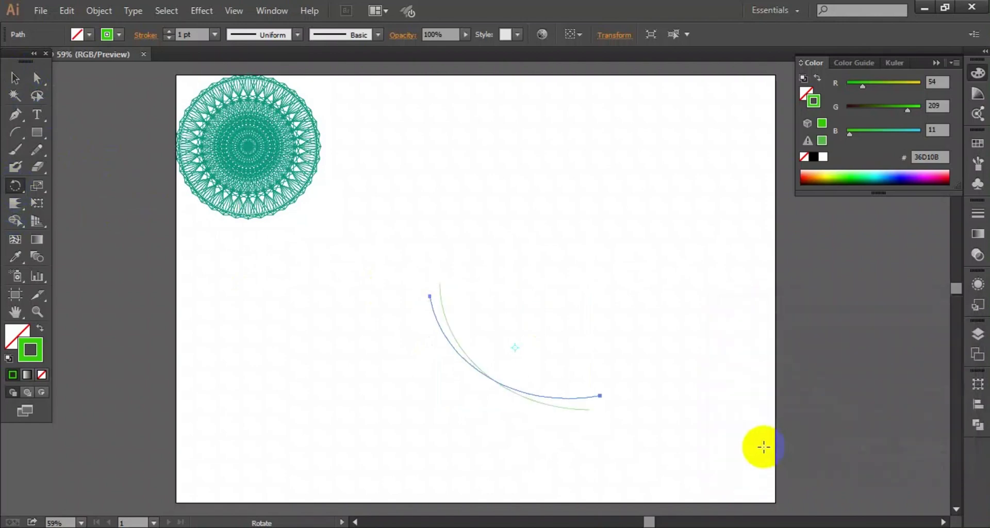
Repeat the 10° rotated copy of the arc until the copies form a full ring, and undo the last surplus copy.
key("v")
key("ctrl+d")
key("ctrl+d")
key("ctrl+d")
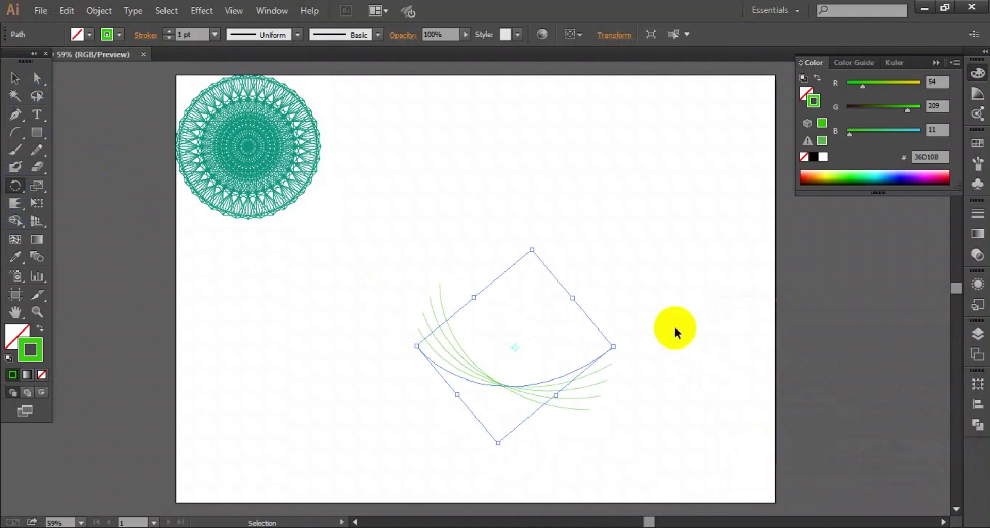
key("ctrl+d")
key("ctrl+d")
key("ctrl+d")
key("ctrl+d")
key("ctrl+d")
key("ctrl+d")
key("ctrl+d")
key("ctrl+d")
key("ctrl+d")
key("ctrl+d")
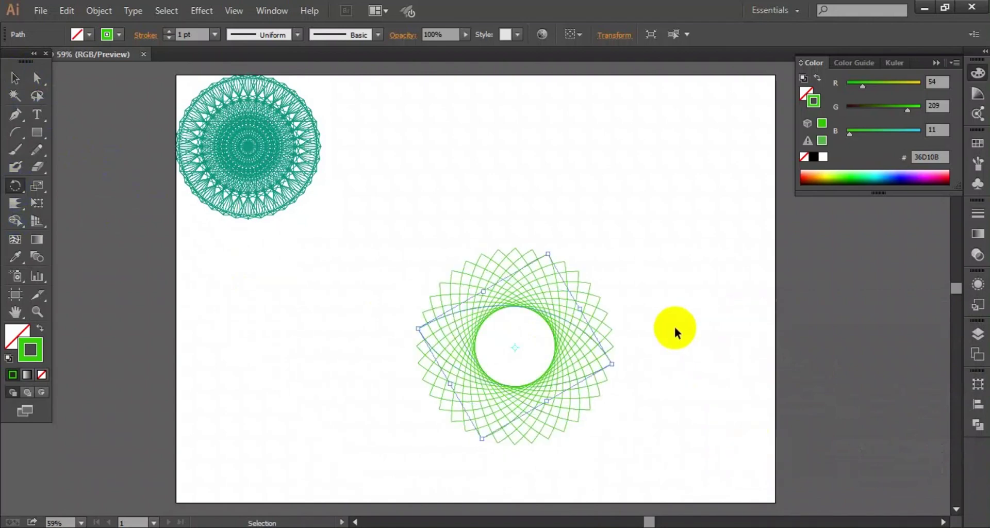
key("ctrl+z")
left_click(63, 86)
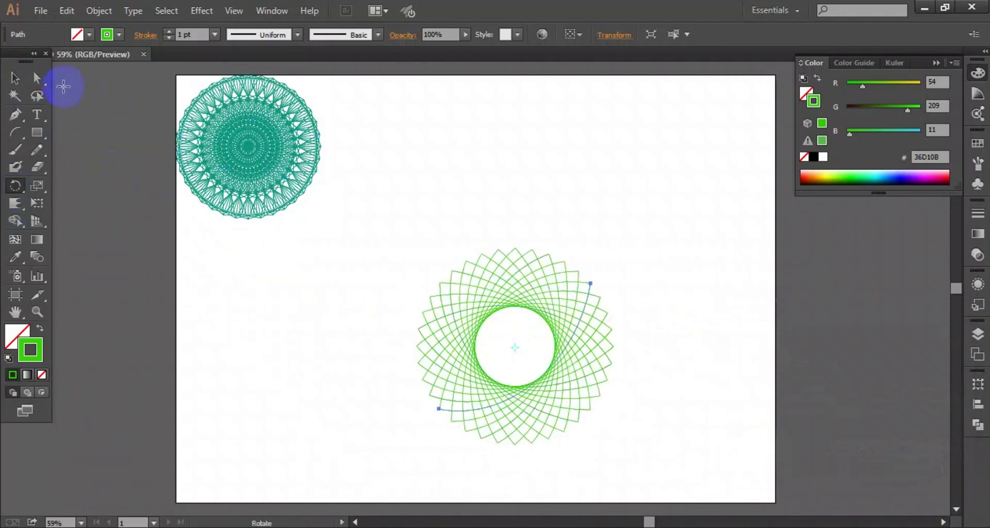
Select all arcs of the green ring, move them to the artboard's upper middle beside the mandala, and deselect them.
left_click(15, 78)
left_click_drag(395, 277, 673, 438)
left_click_drag(545, 384, 575, 240)
left_click(609, 422)
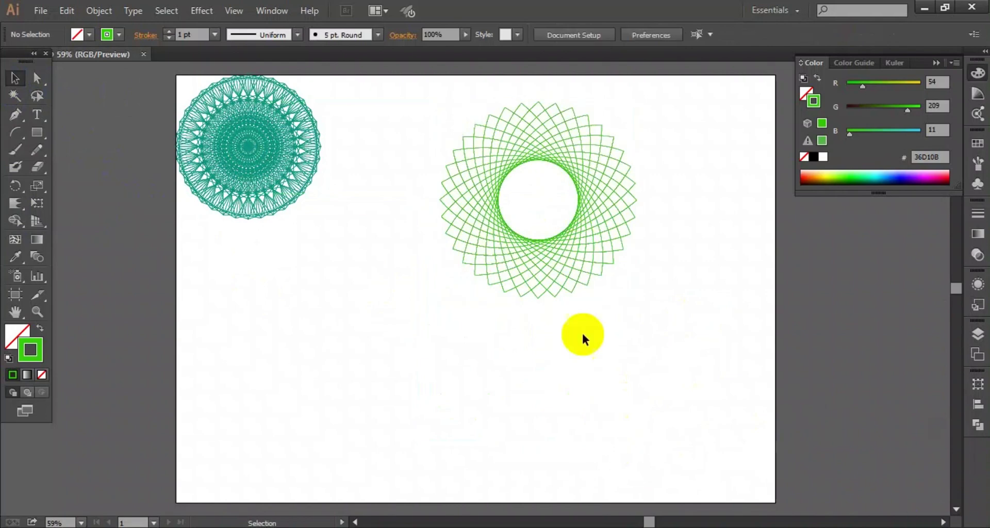
Set the stroke weight of all arcs in the green ring to 8 pt and deselect them.
left_click_drag(411, 128, 681, 299)
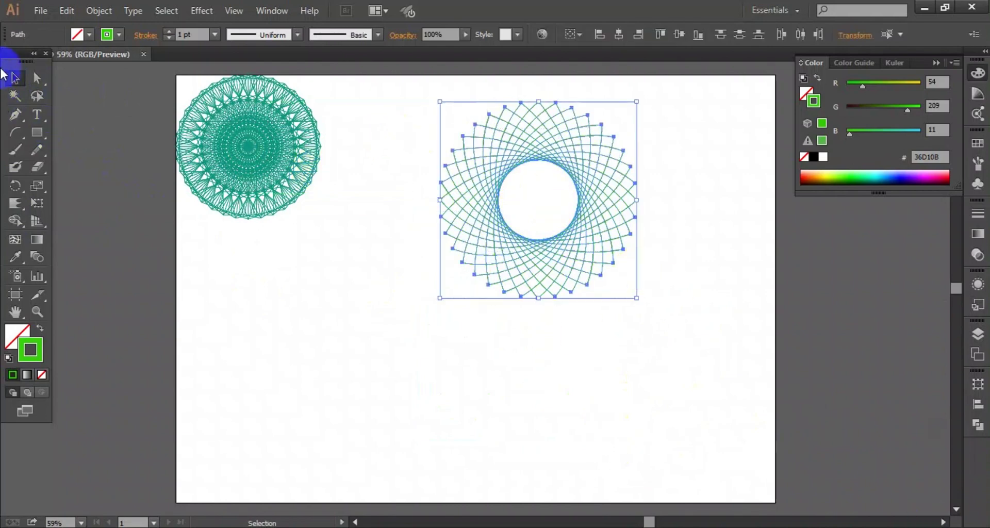
left_click(170, 31)
left_click(170, 31)
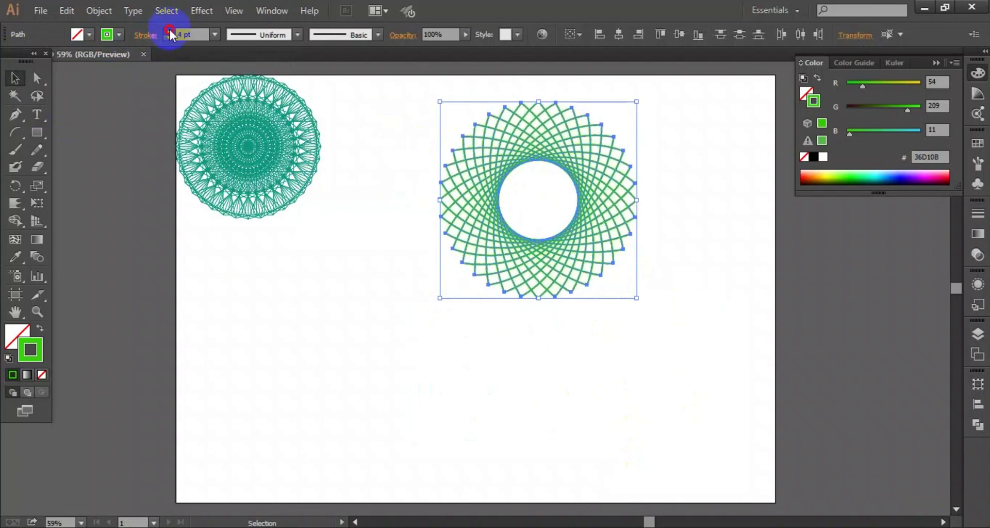
left_click(171, 31)
left_click(170, 31)
left_click(170, 31)
left_click(170, 31)
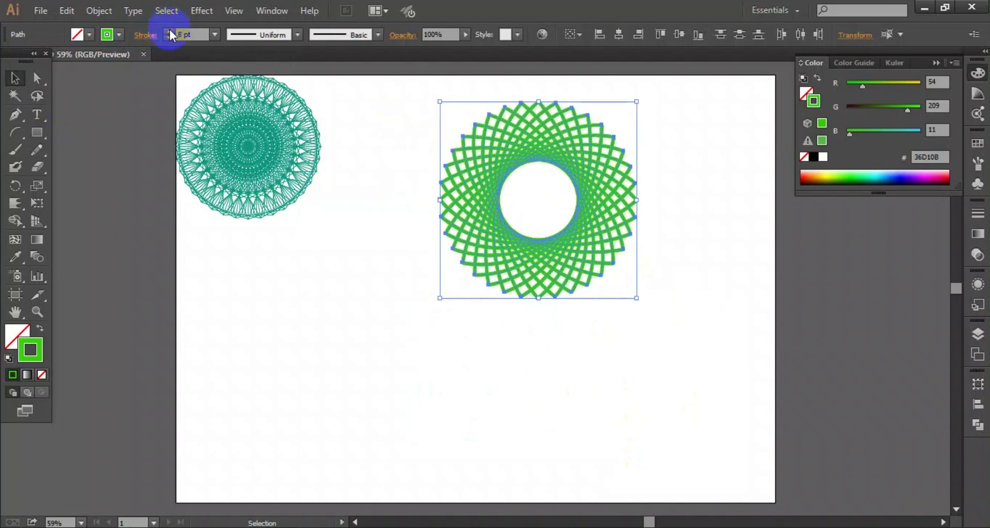
left_click(448, 363)
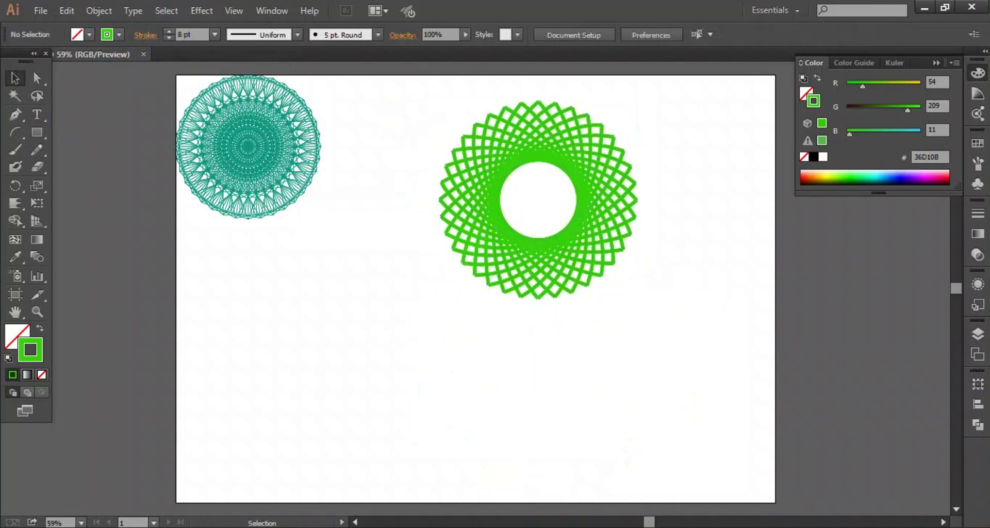
Select only the arcs crossing the green ring's upper-left part and set their stroke weight to 4 pt.
left_click(209, 8)
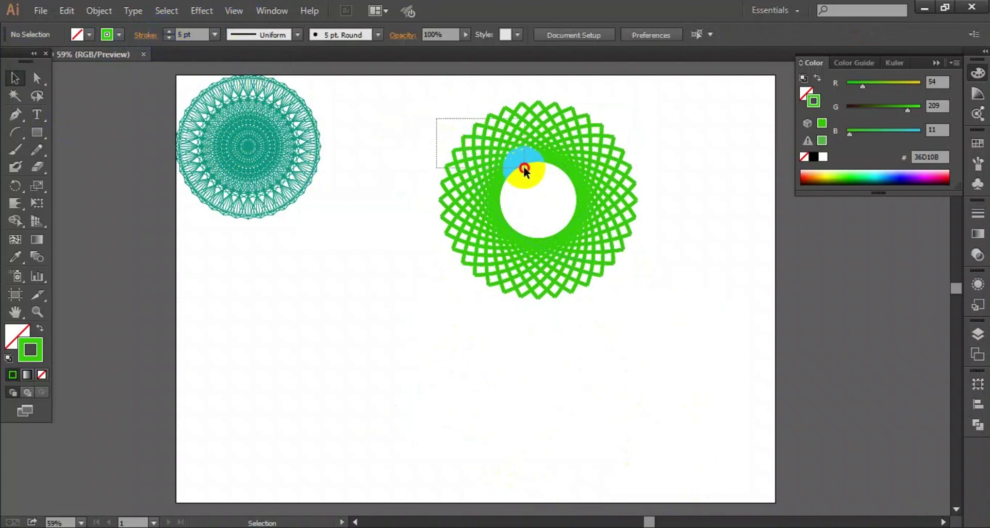
left_click(515, 164)
left_click(169, 37)
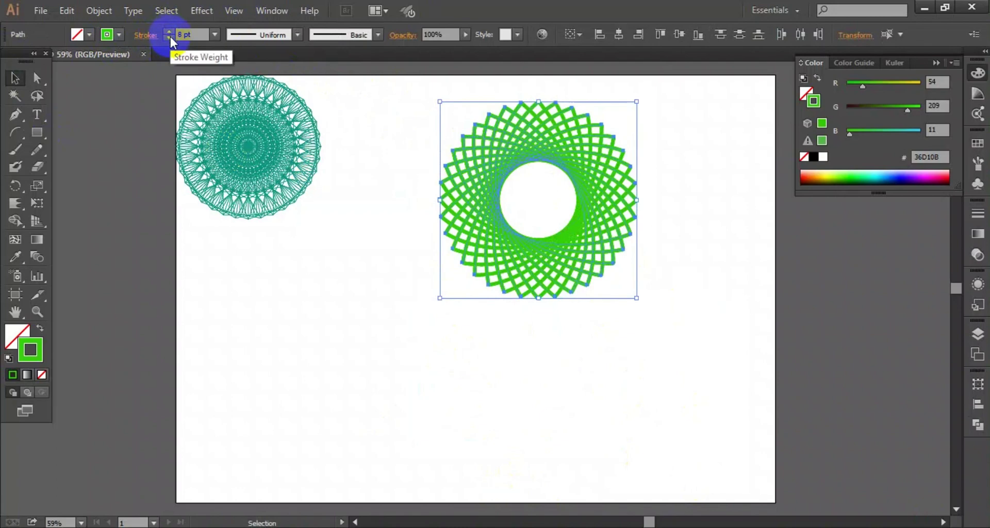
left_click(169, 37)
left_click(169, 36)
left_click(169, 37)
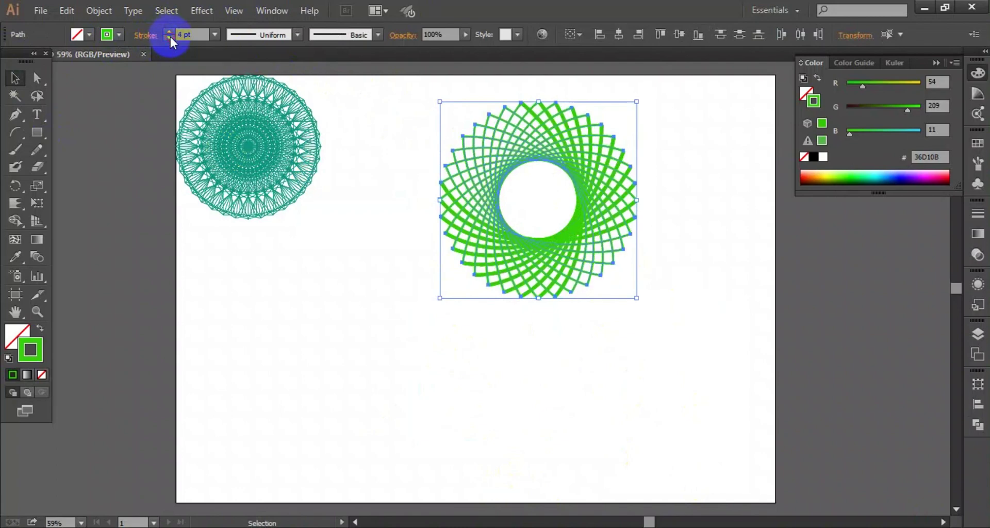
left_click(394, 287)
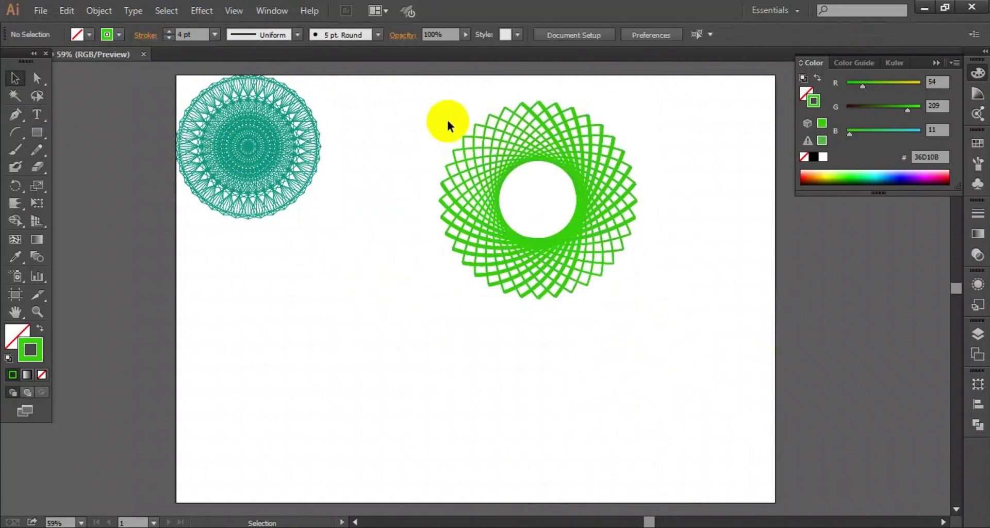
Expand the fill and stroke of the whole green ring into filled shapes and deselect it.
left_click_drag(448, 123, 673, 356)
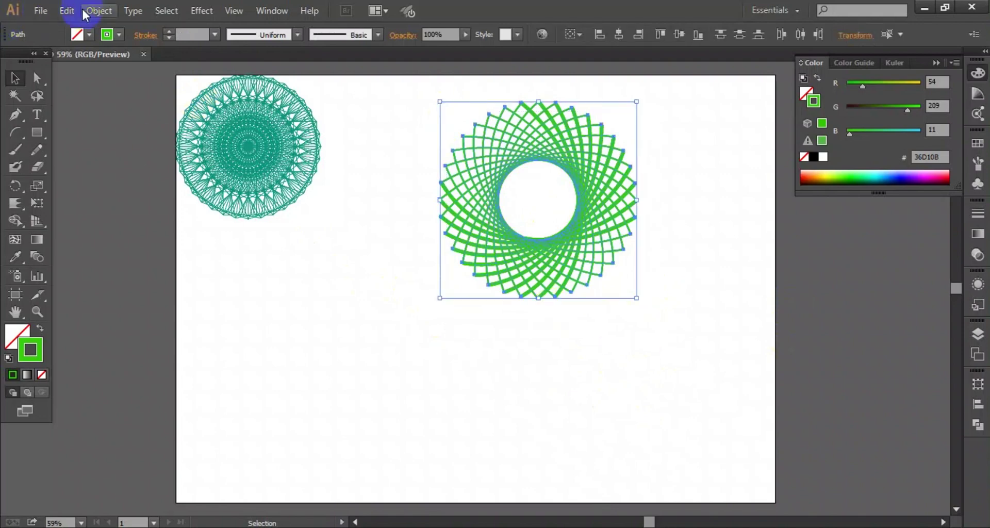
left_click(98, 11)
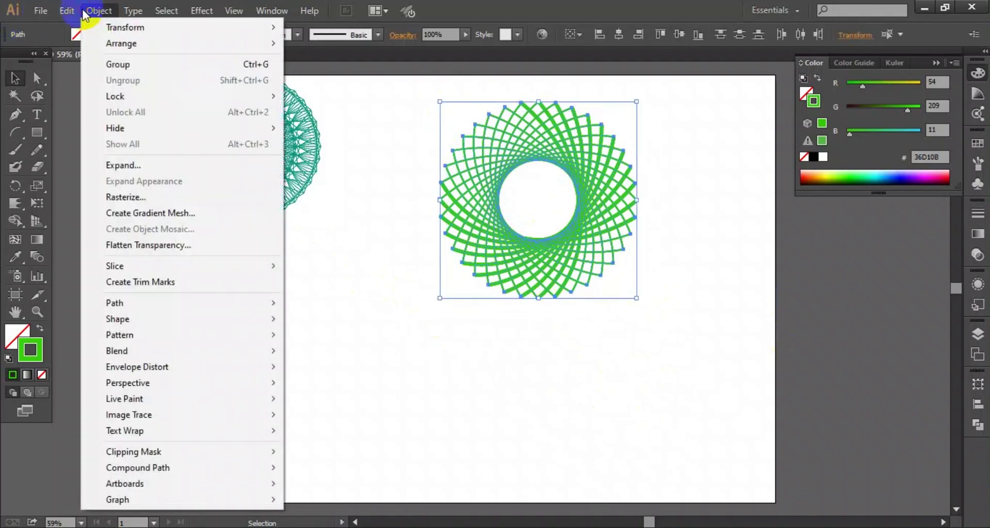
left_click(159, 165)
left_click(480, 361)
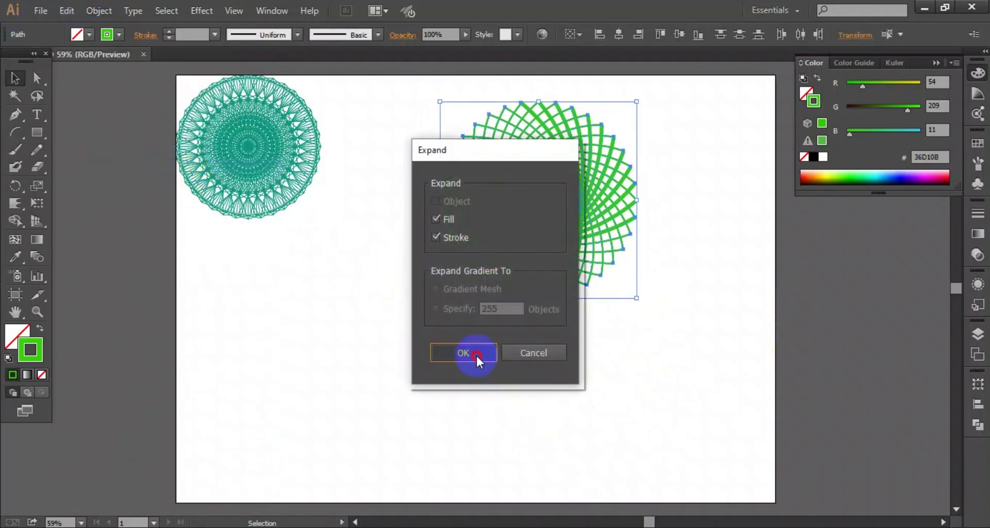
left_click(558, 386)
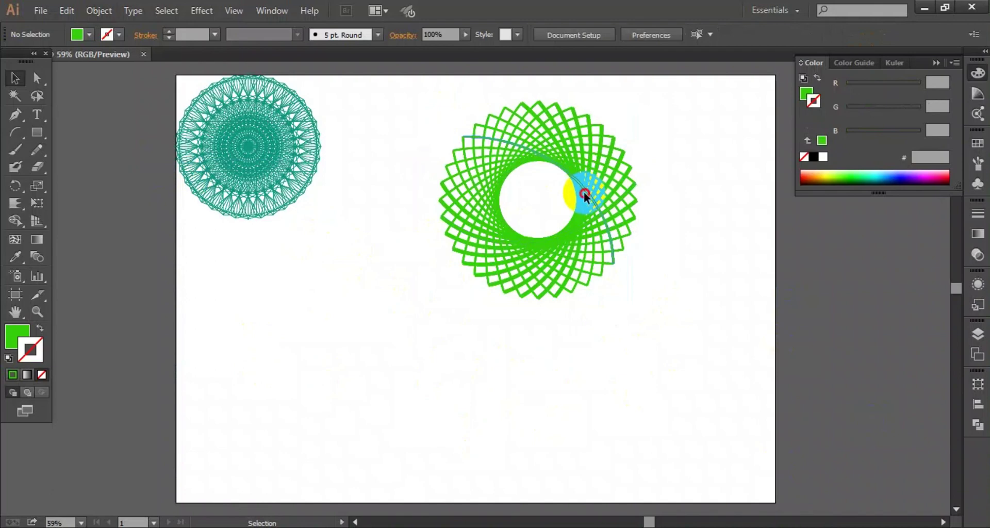
Select every shape of the green ring and combine them into one group.
left_click(584, 190)
left_click(578, 395)
left_click_drag(438, 106, 661, 272)
right_click(660, 262)
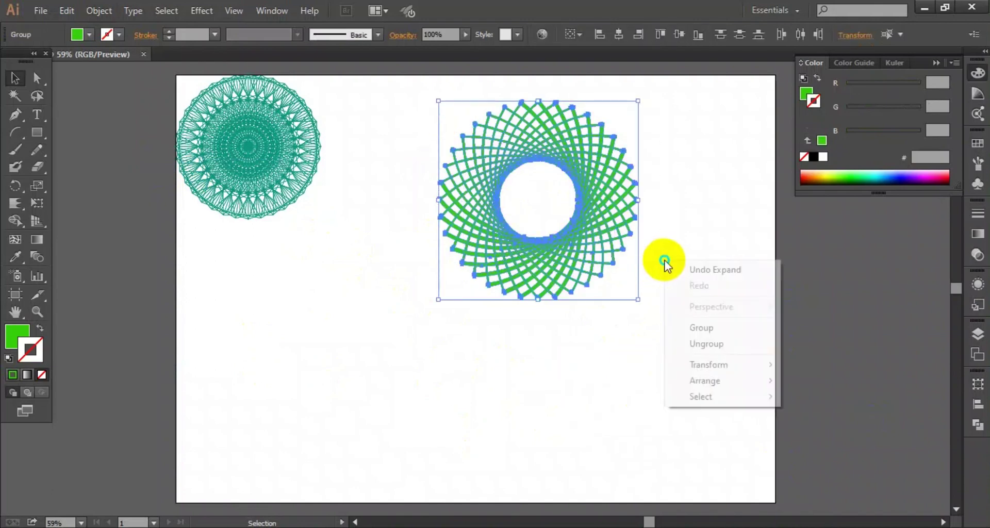
left_click(719, 325)
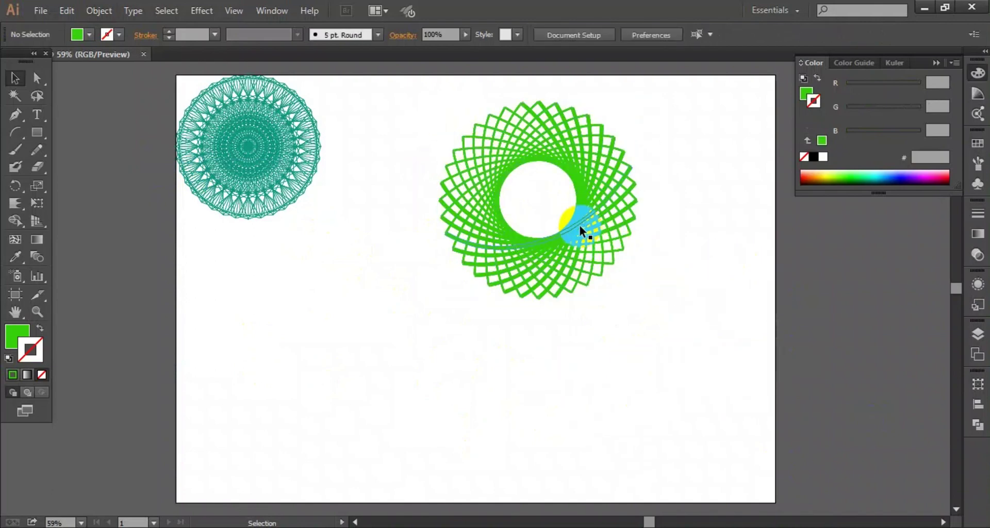
Scale the grouped green ring down proportionally, place it beside the teal mandala along the artboard's upper edge, and deselect it.
left_click_drag(578, 223, 480, 201)
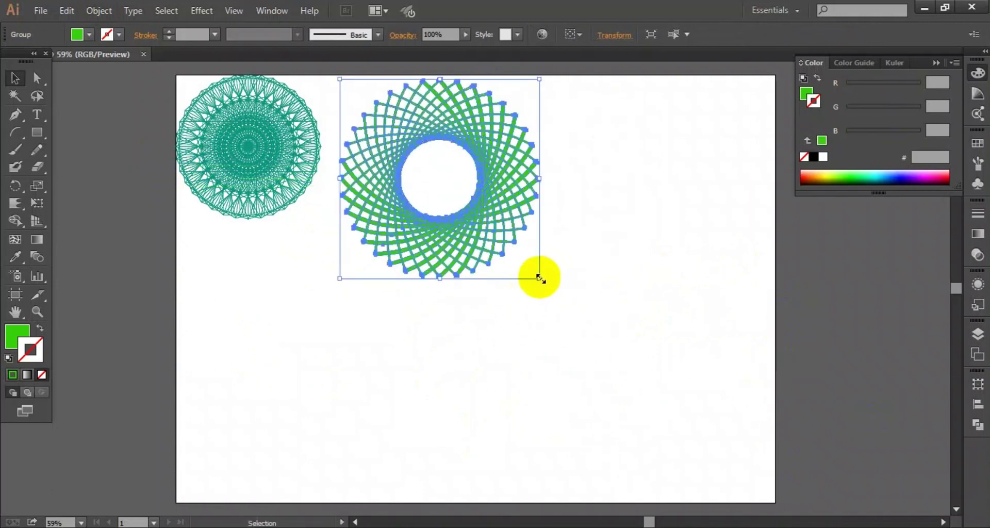
left_click_drag(540, 278, 534, 258)
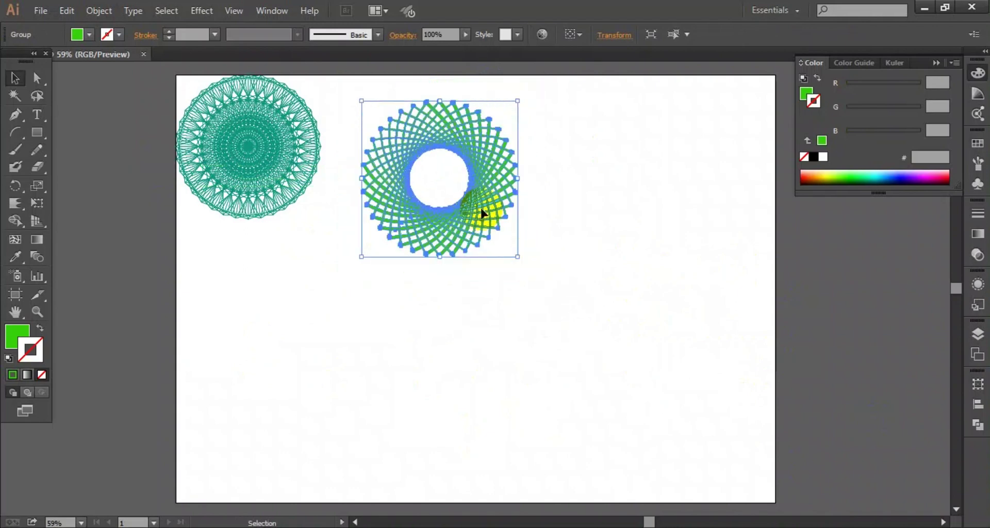
left_click(443, 154)
double_click(444, 147)
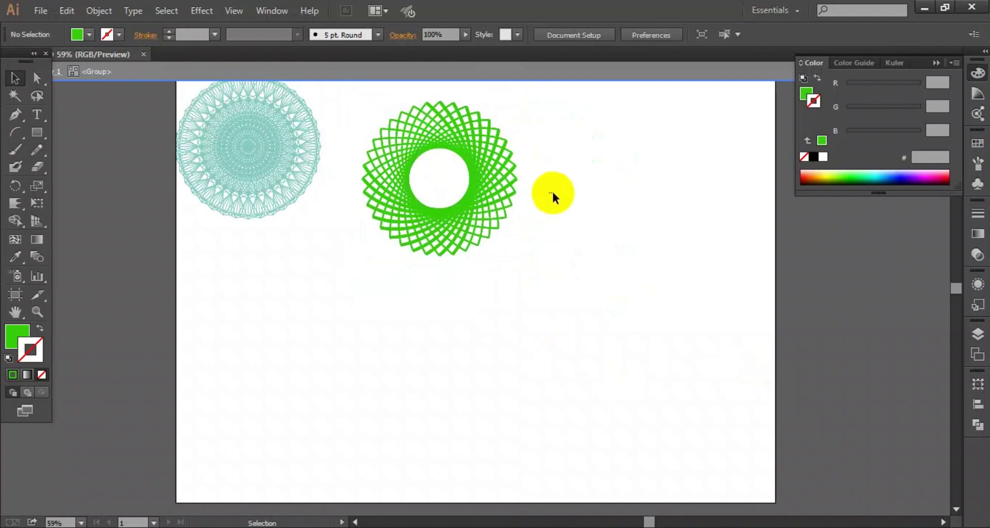
double_click(592, 270)
left_click_drag(395, 139, 363, 119)
left_click(579, 223)
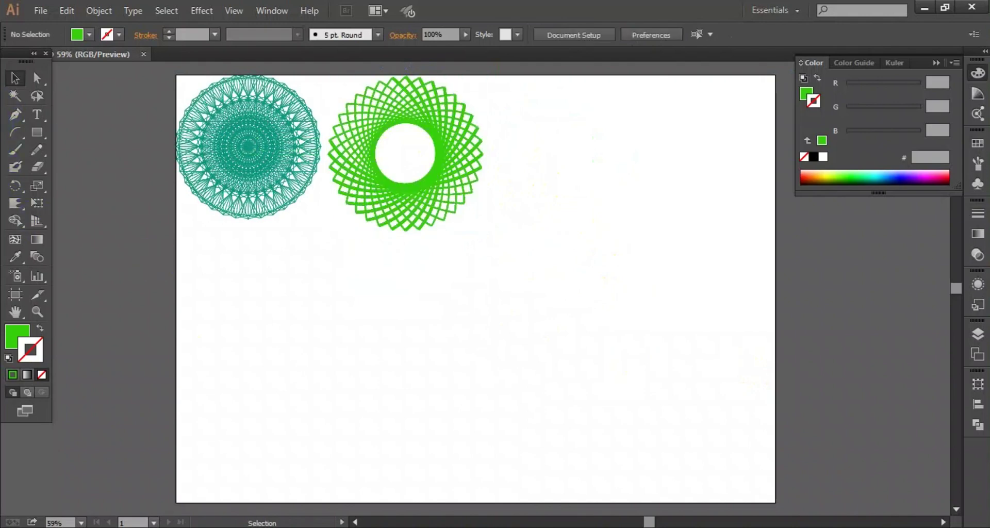
Draw a near-vertical straight line in the lower middle of the artboard with the Line Segment tool.
left_click(9, 138)
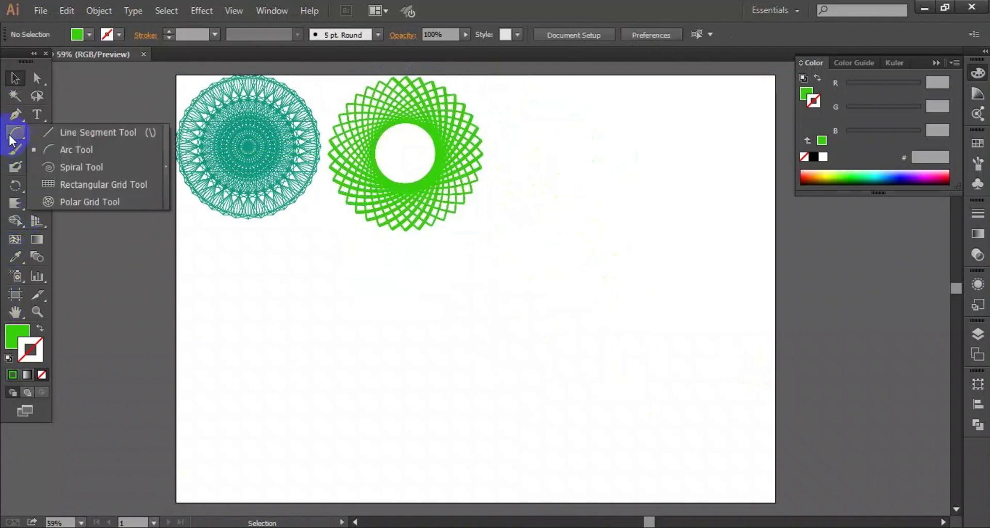
left_click(73, 135)
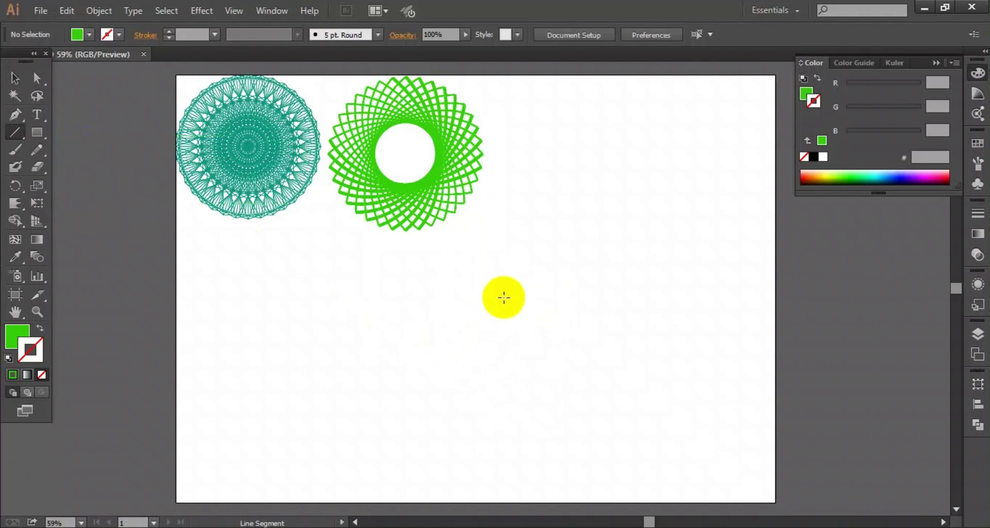
left_click_drag(502, 310, 503, 433)
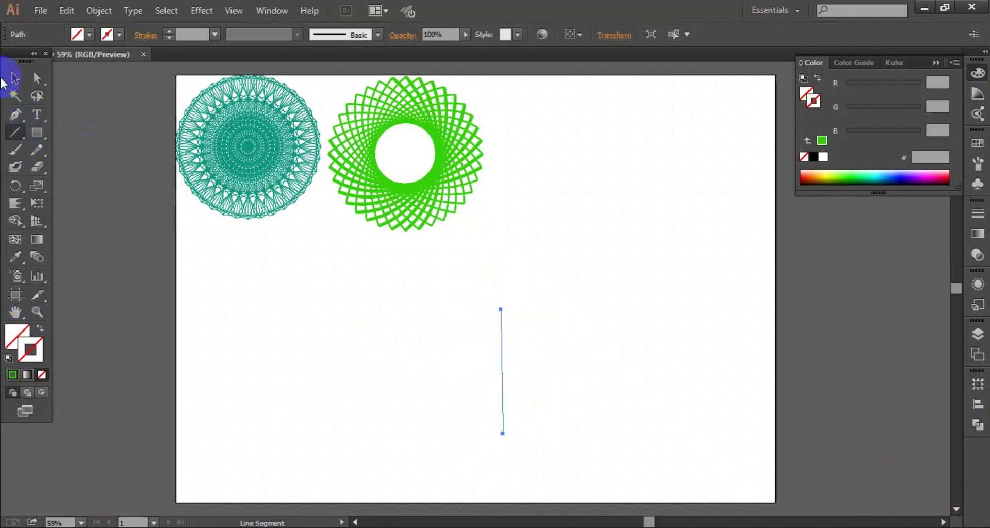
left_click(14, 78)
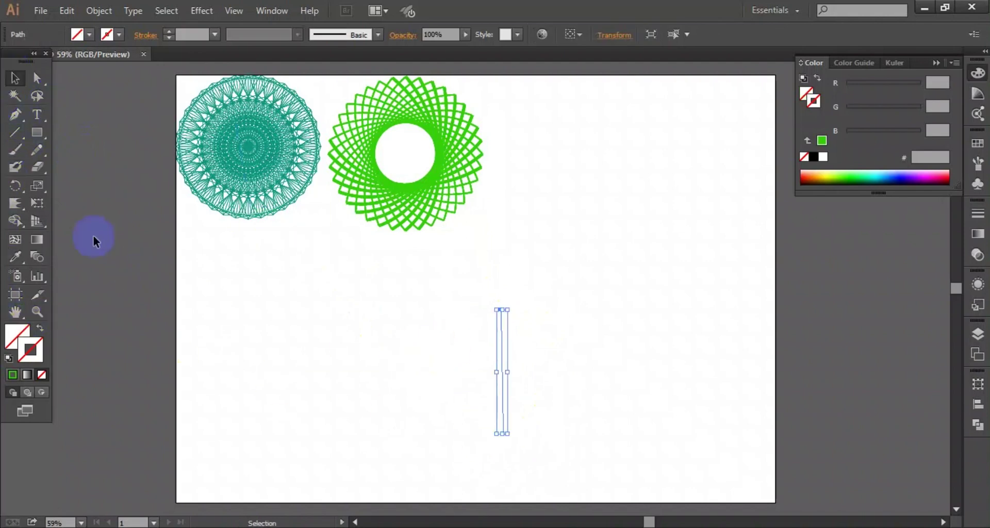
Copy the line rotated by 10° about its centre and repeat the transformation to form a full wheel of lines.
double_click(16, 183)
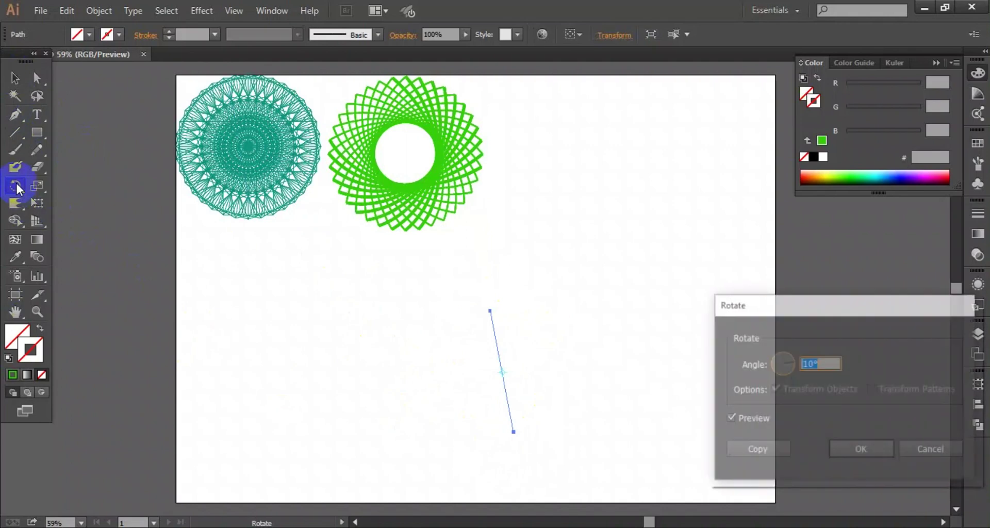
left_click(757, 449)
key("ctrl+d")
key("ctrl+d")
key("ctrl+d")
key("ctrl+d")
key("ctrl+d")
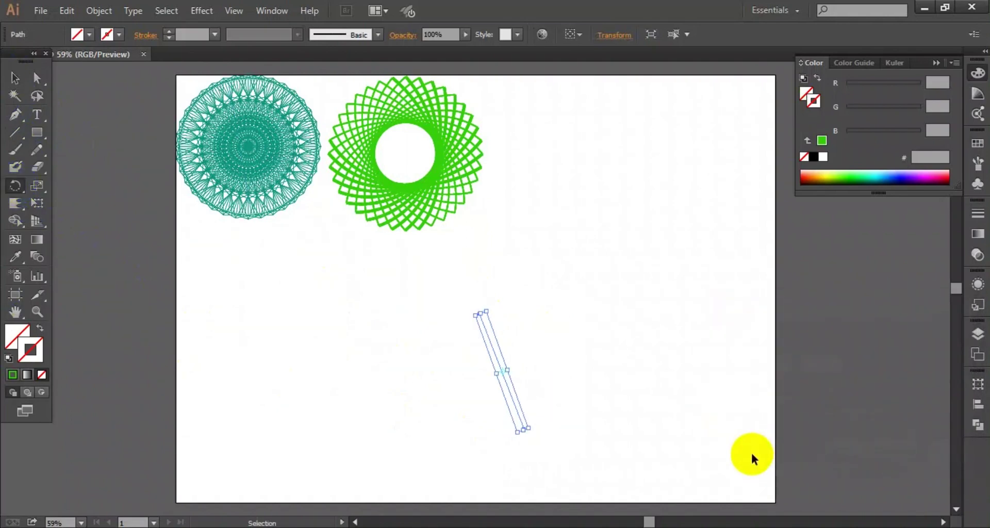
key("ctrl+d")
key("ctrl+d")
key("ctrl+d")
key("ctrl+d")
key("ctrl+z")
key("ctrl+z")
key("ctrl+z")
key("ctrl+z")
key("ctrl+z")
key("ctrl+z")
key("ctrl+z")
key("ctrl+z")
key("ctrl+z")
key("ctrl+z")
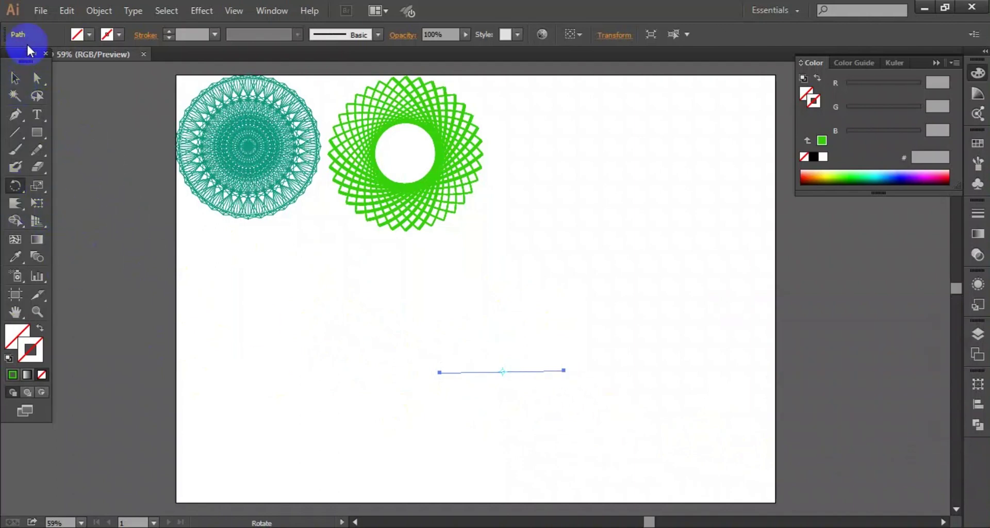
Set the stroke colour of the selected horizontal line to CMYK Red and deselect it.
left_click(119, 34)
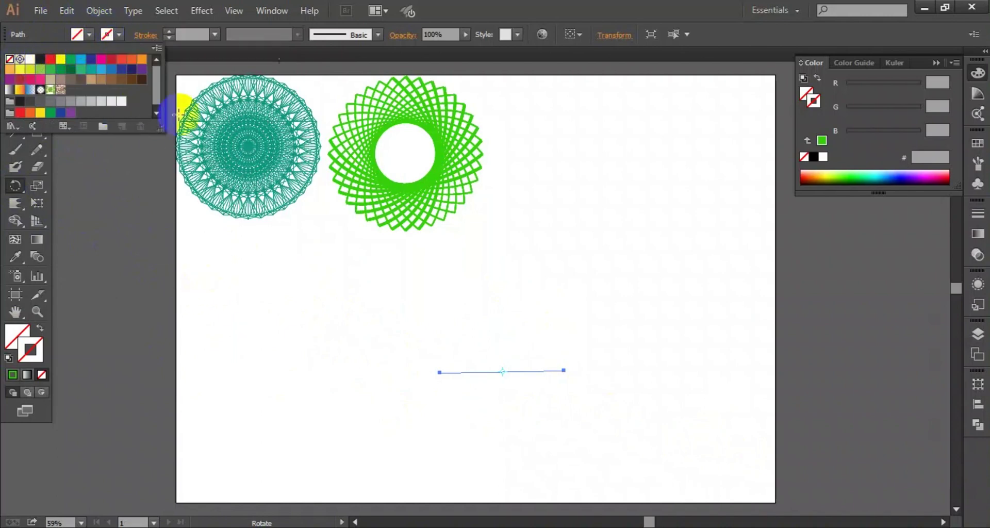
left_click(296, 292)
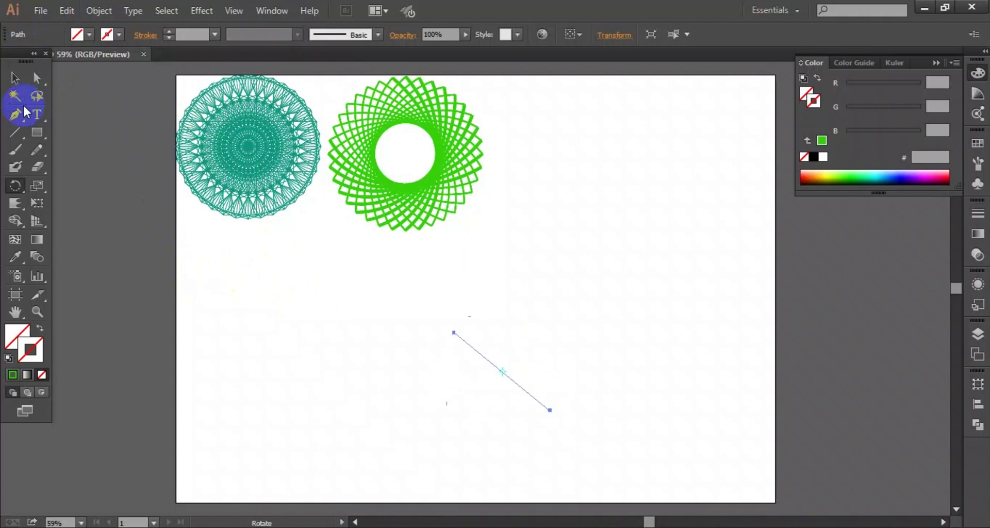
left_click(15, 78)
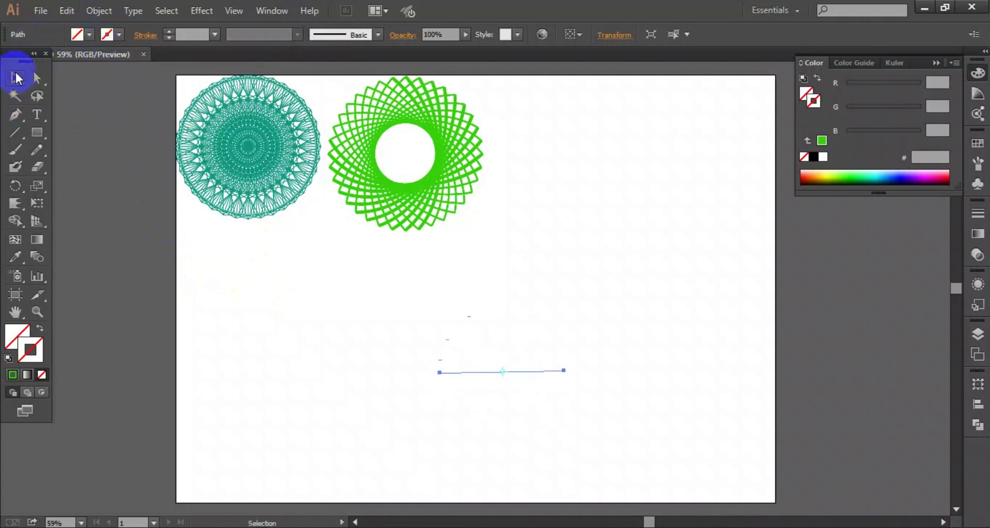
left_click(105, 35)
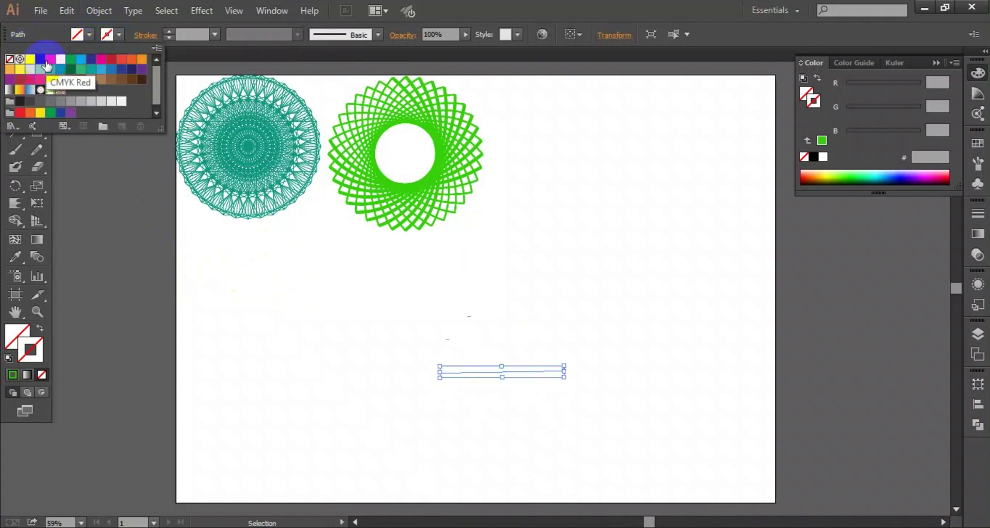
left_click(50, 59)
left_click(119, 149)
left_click_drag(265, 274, 659, 414)
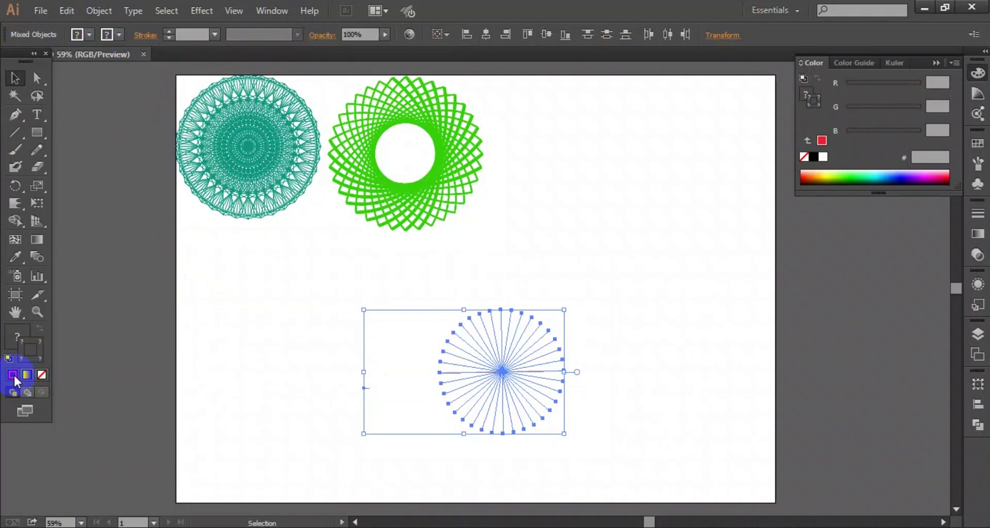
left_click(289, 381)
left_click_drag(446, 382, 449, 368)
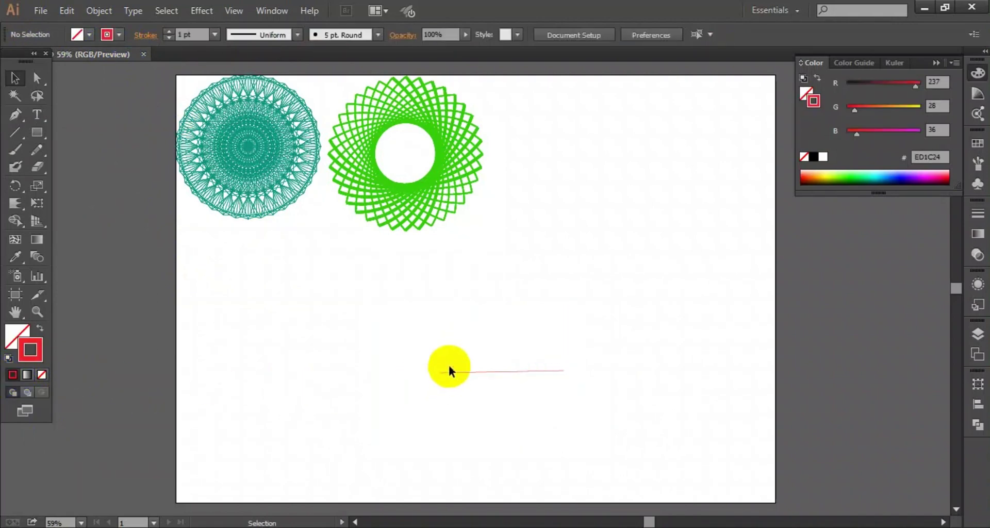
left_click_drag(335, 316, 649, 472)
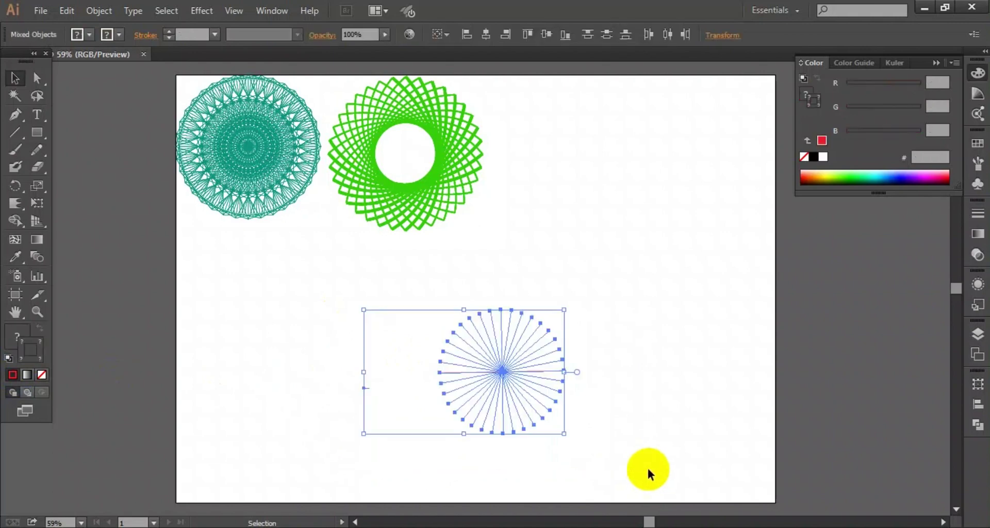
left_click(99, 10)
mouse_move(114, 45)
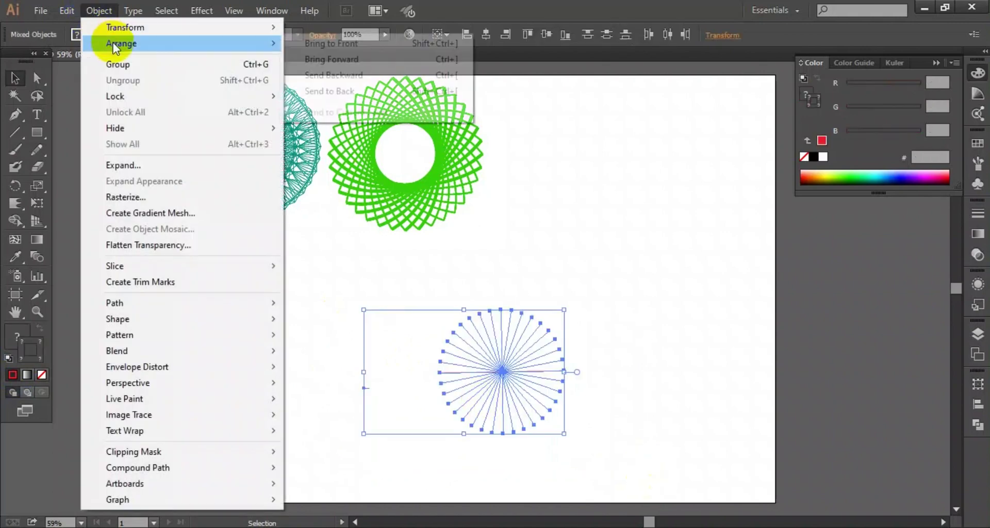
left_click(150, 197)
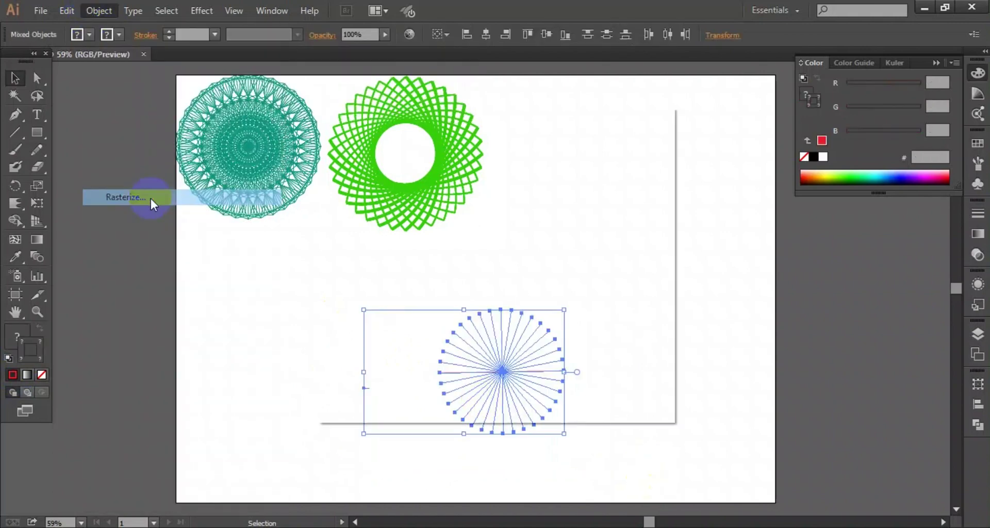
left_click(556, 386)
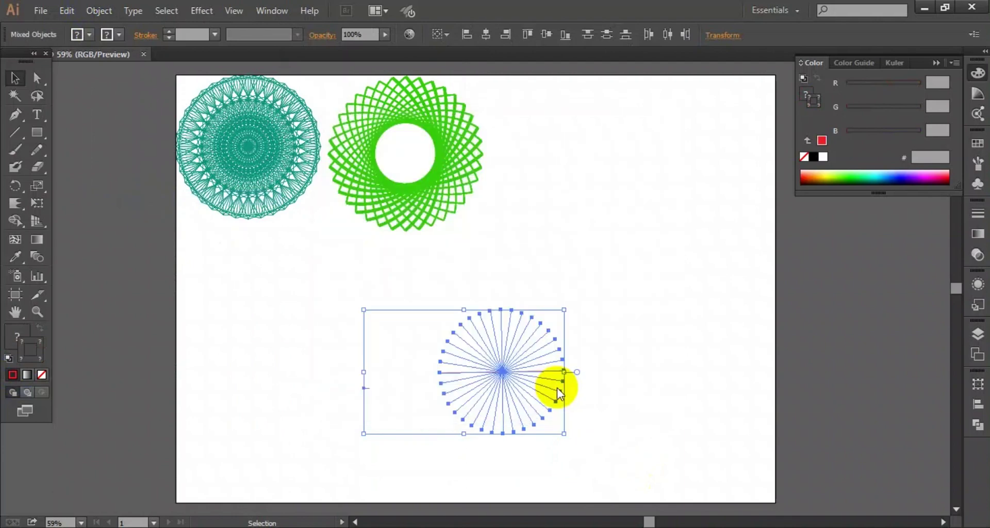
Select all lines of the wheel in the artboard's lower half and delete them.
left_click(614, 387)
left_click_drag(541, 360, 553, 421)
left_click_drag(349, 320, 682, 409)
key("Delete")
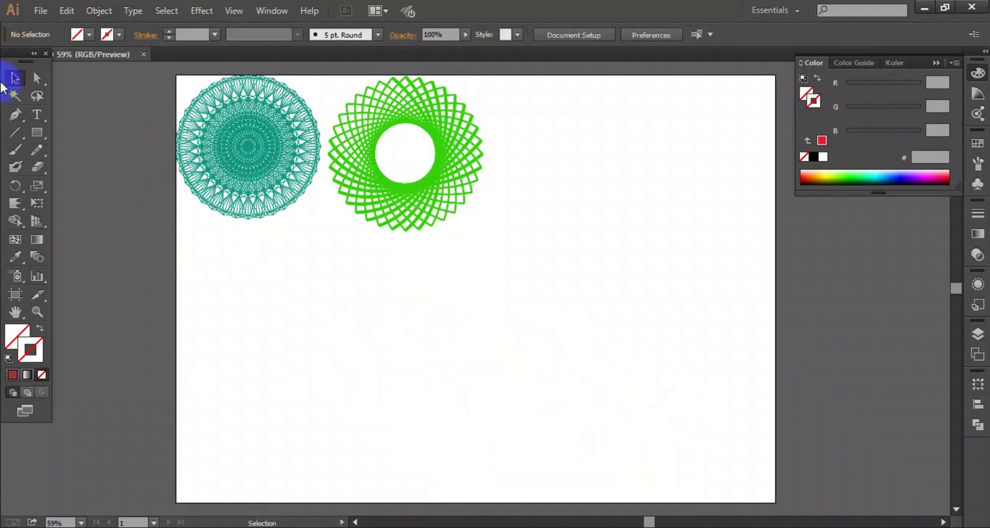
Set the stroke colour to CMYK Red and draw a near-vertical straight line in the artboard's lower middle.
left_click(15, 132)
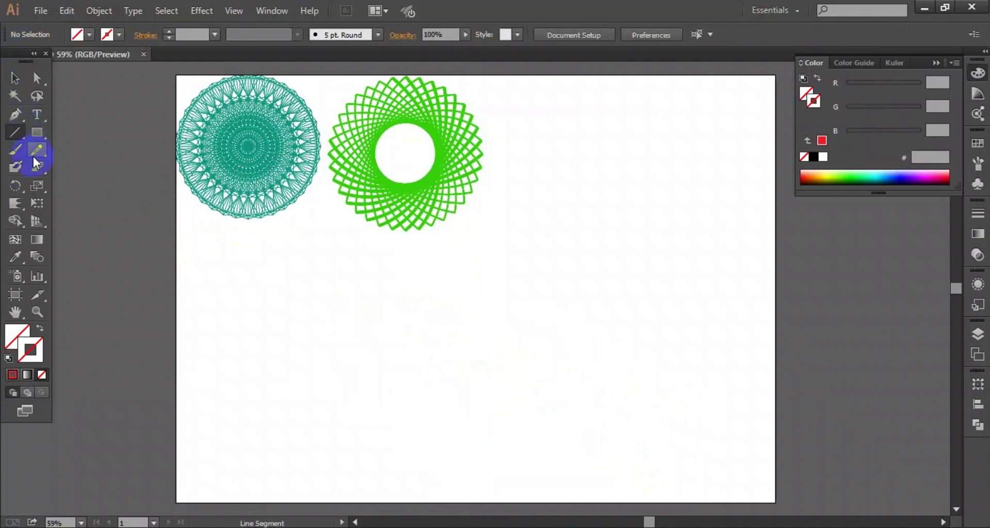
left_click(107, 34)
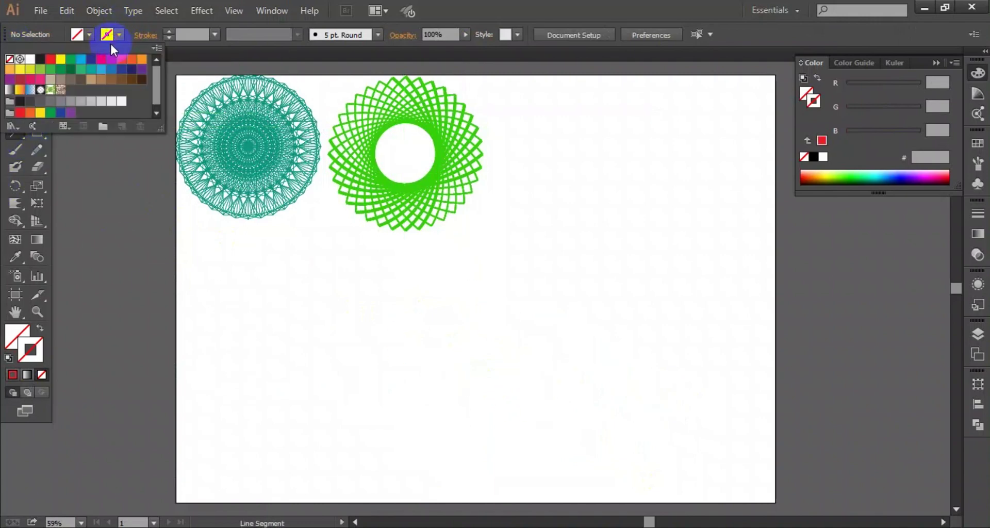
left_click(54, 66)
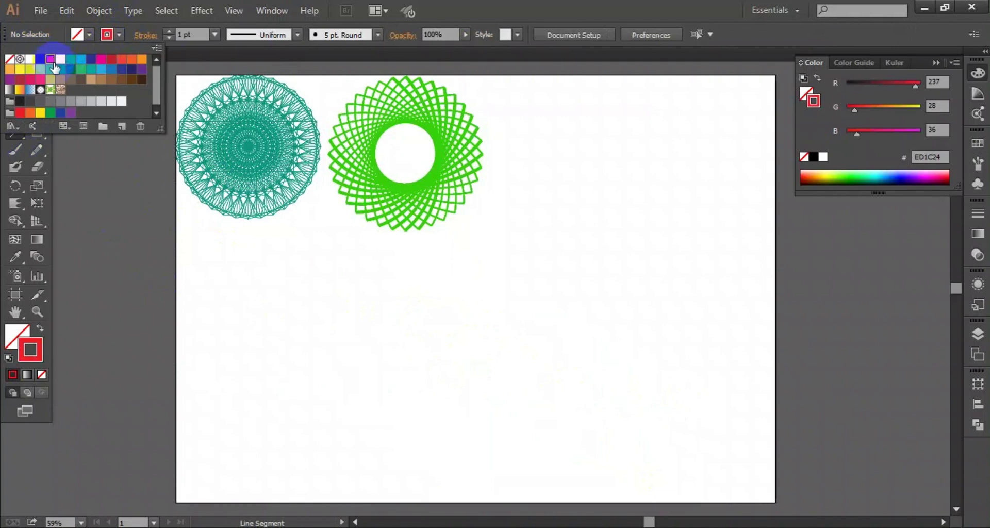
left_click(53, 316)
left_click_drag(481, 338, 481, 444)
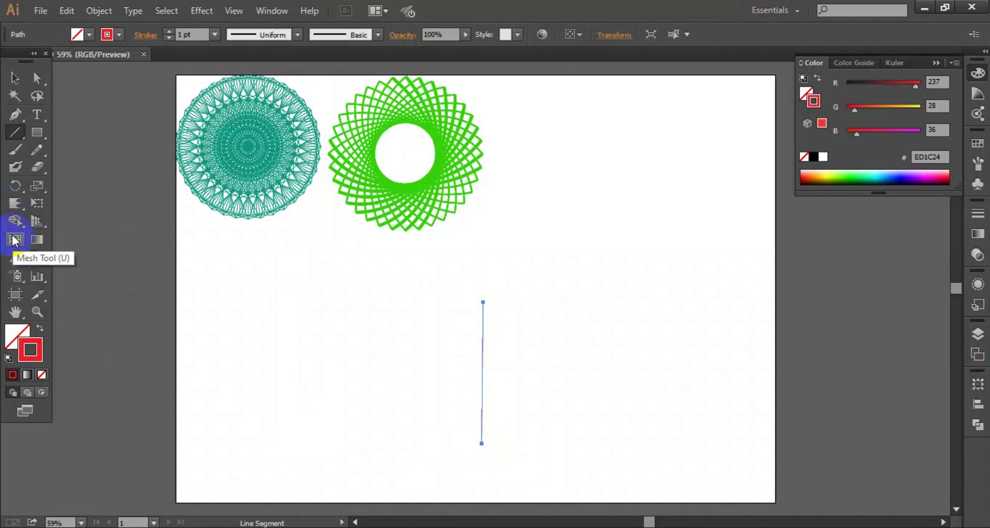
Copy the red line rotated by 10° about its centre, repeat the transformation until the lines form a full wheel, and deselect.
double_click(14, 190)
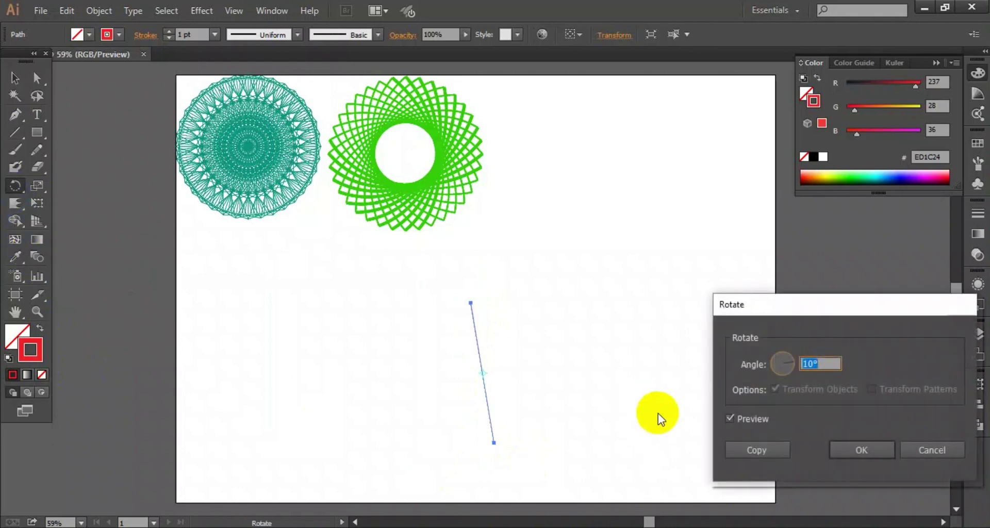
left_click(757, 448)
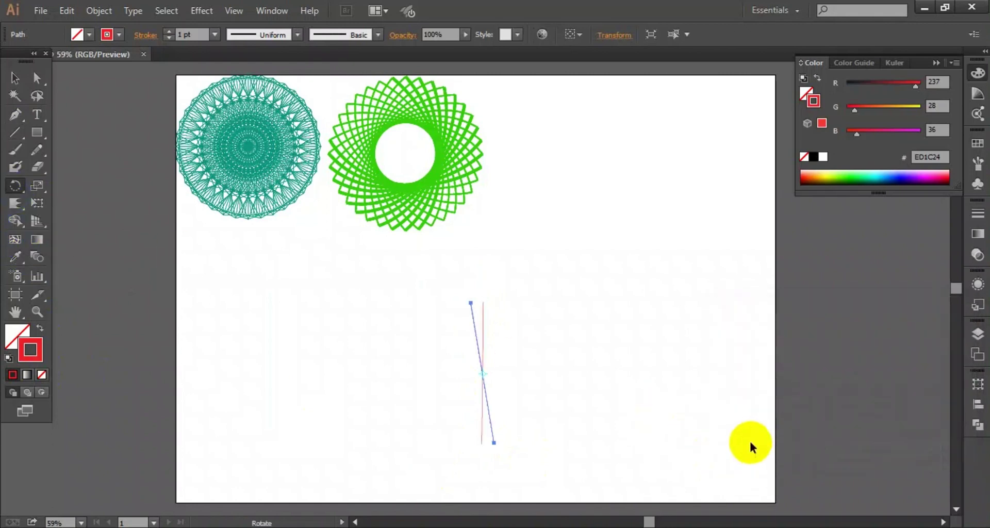
key("ctrl+d")
key("ctrl+d")
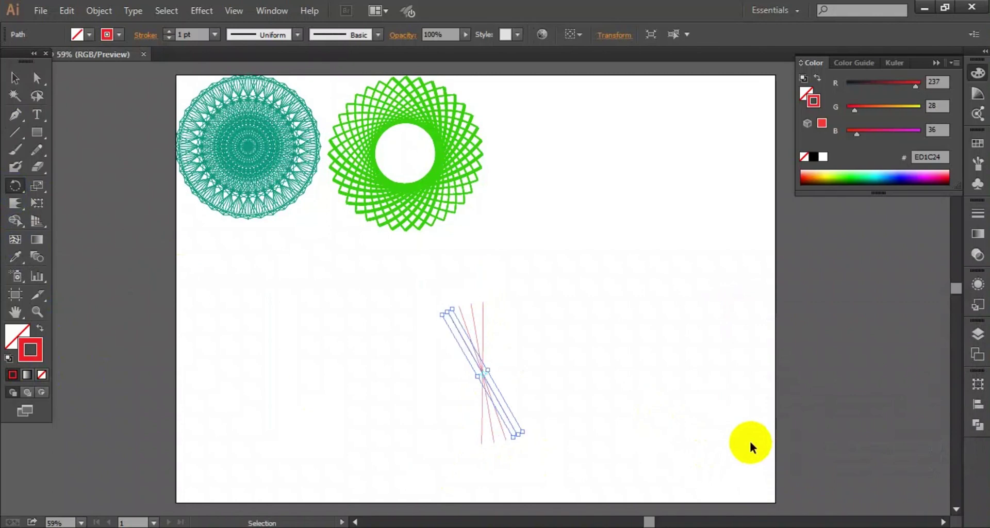
key("ctrl+d")
key("ctrl+d")
key("ctrl+d")
key("ctrl+d")
key("ctrl+d")
key("ctrl+d")
key("ctrl+d")
key("ctrl+d")
key("ctrl+d")
key("ctrl+d")
key("ctrl+d")
key("ctrl+d")
key("ctrl+d")
key("ctrl+d")
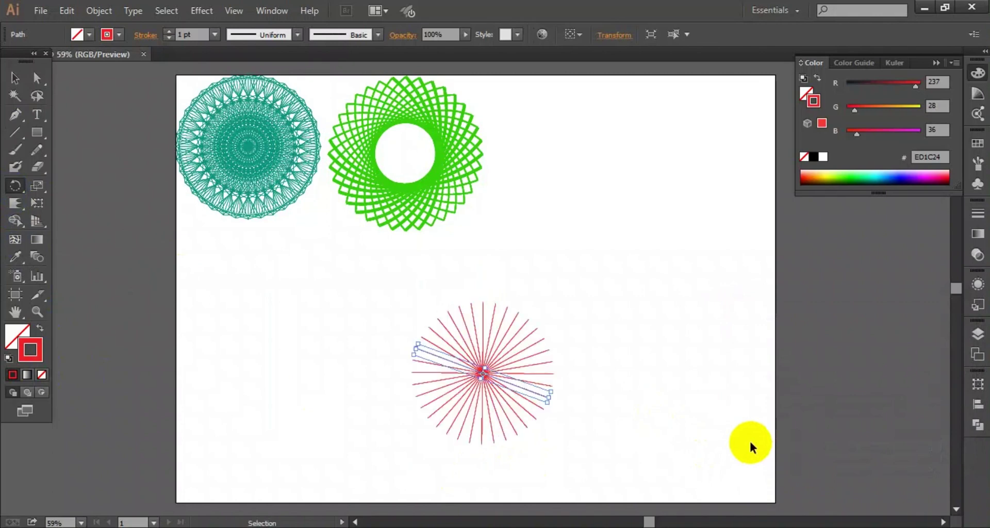
key("ctrl+d")
key("ctrl+d")
key("ctrl+d")
key("ctrl+d")
key("ctrl+d")
key("ctrl+d")
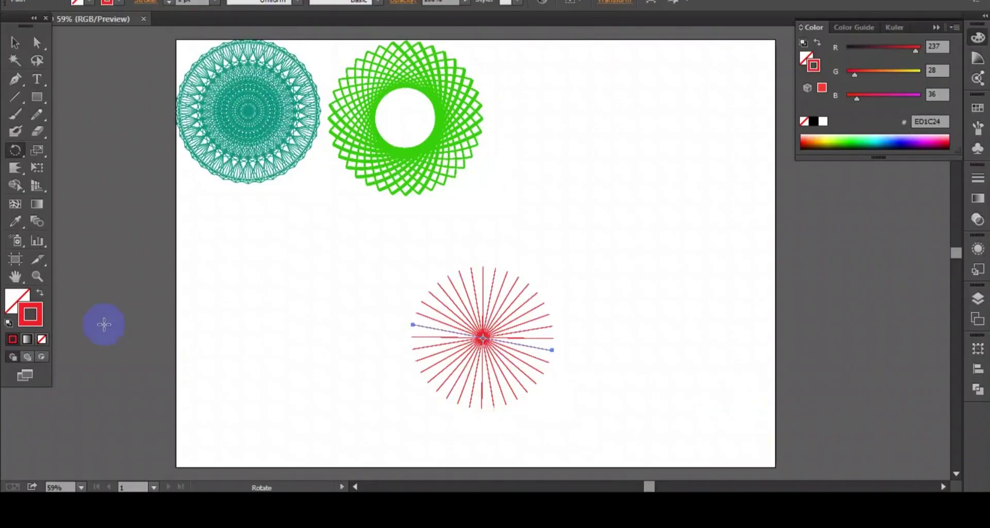
left_click(15, 42)
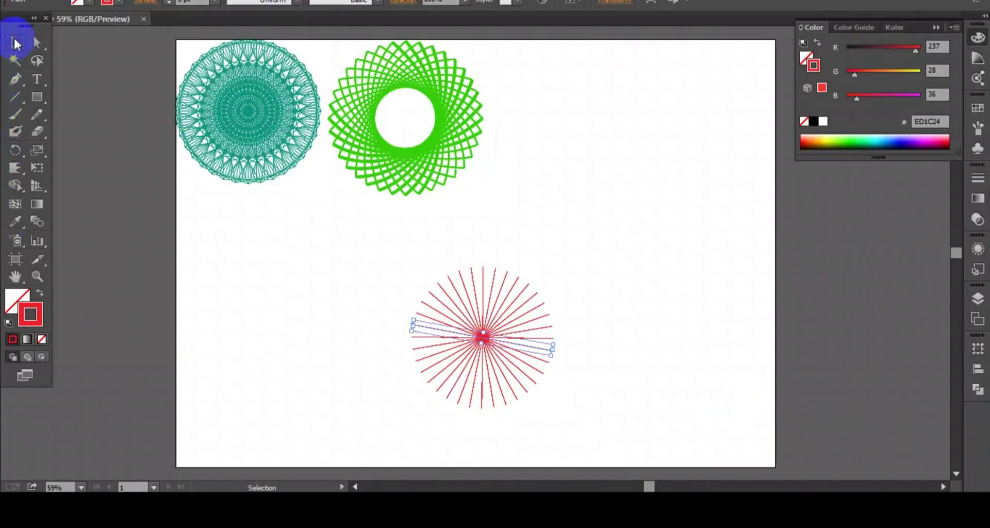
left_click(438, 332)
left_click(651, 338)
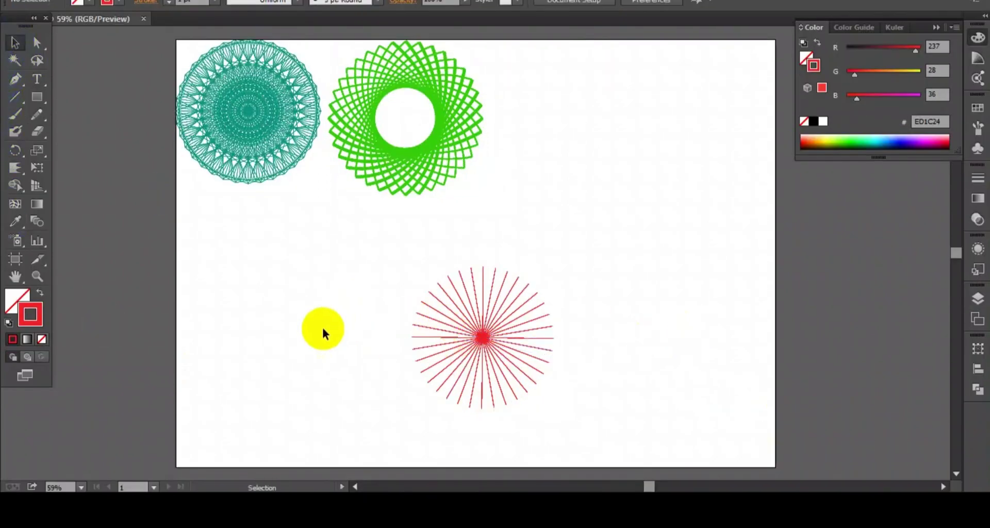
Select the whole red line wheel, move it beside the green pattern in the artboard's upper row, and deselect it.
left_click_drag(320, 328, 660, 398)
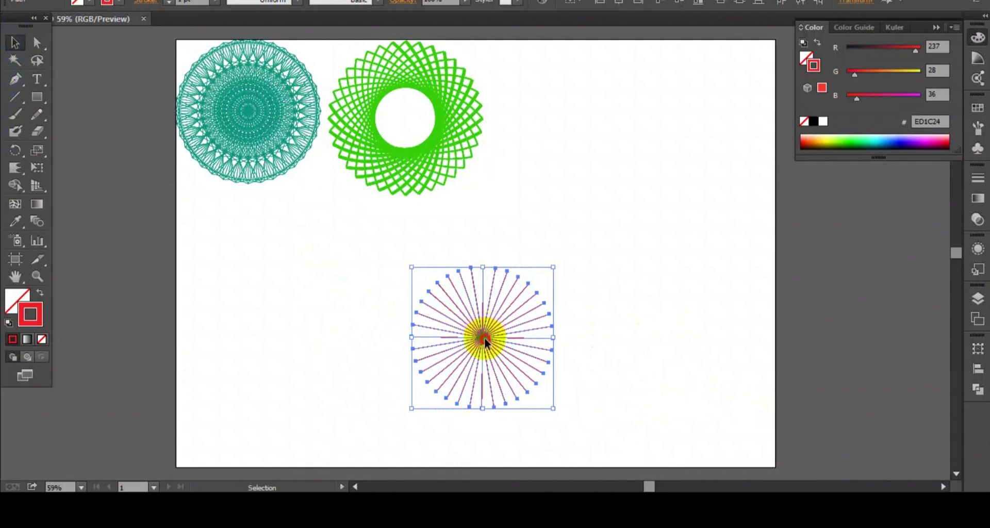
left_click_drag(485, 340, 585, 122)
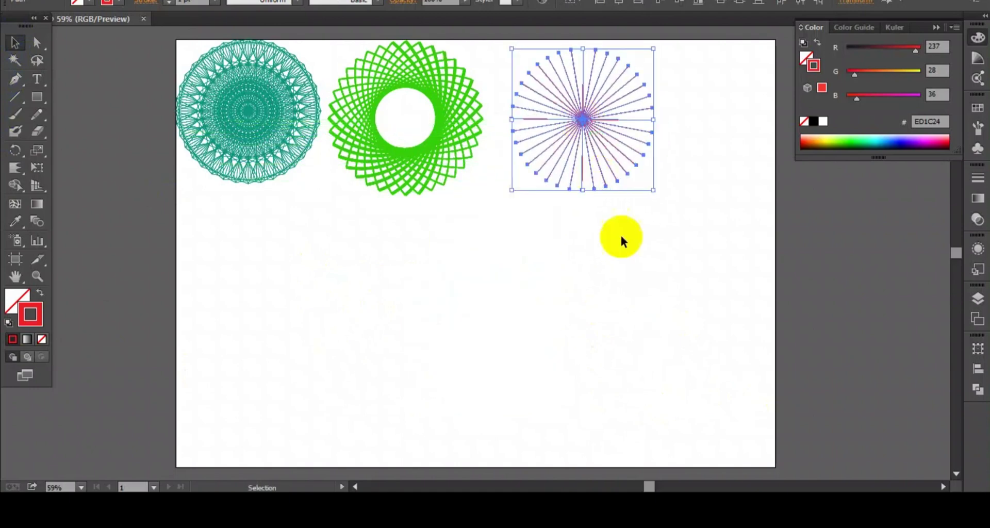
left_click(643, 279)
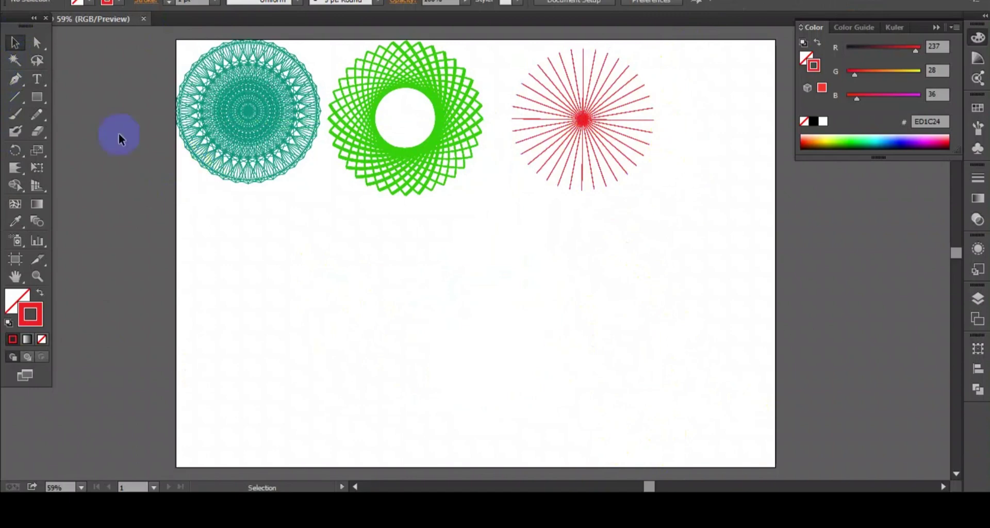
Draw a wide, flat horizontal ellipse in the artboard's lower middle and set its stroke colour to EF4136.
left_click(35, 97)
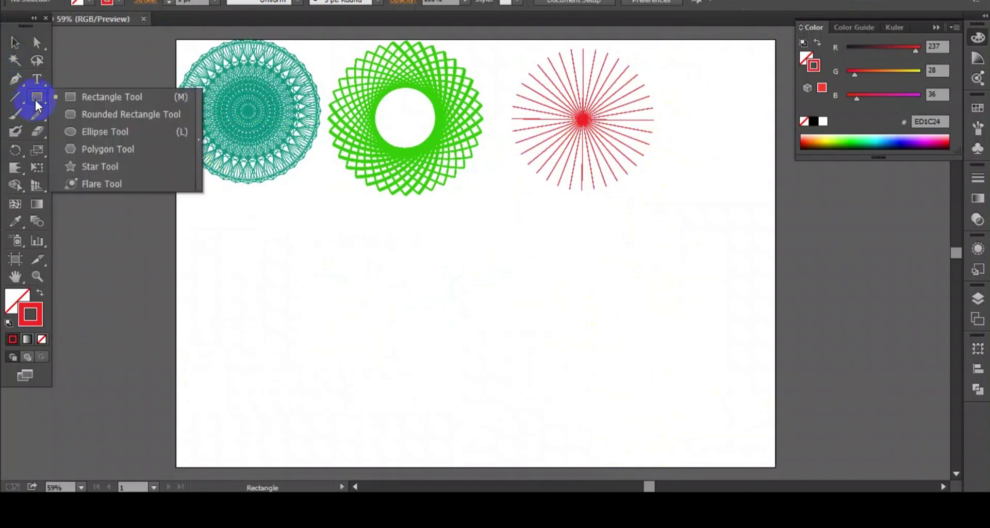
left_click_drag(36, 102, 103, 138)
mouse_move(390, 332)
left_mouse_down()
mouse_move(524, 352)
mouse_move(622, 349)
left_mouse_up()
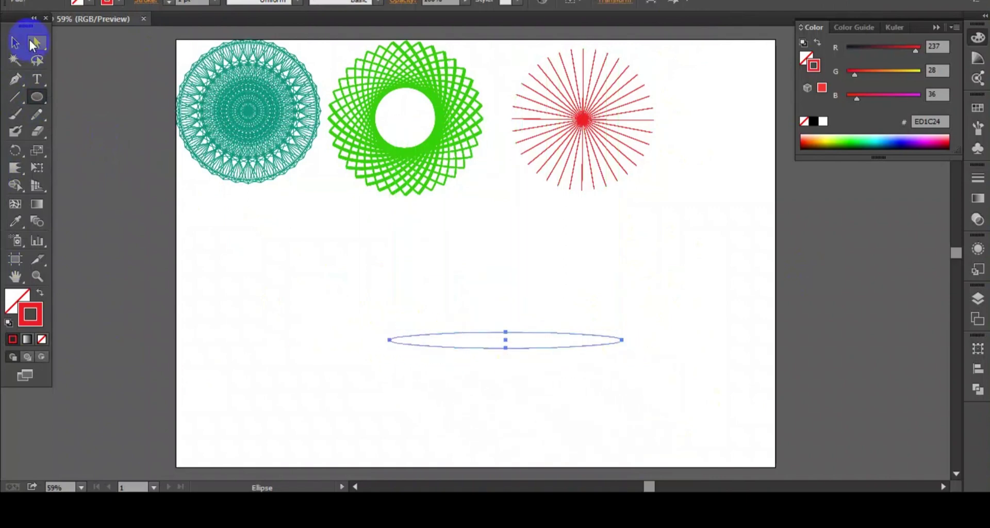
left_click(111, 2)
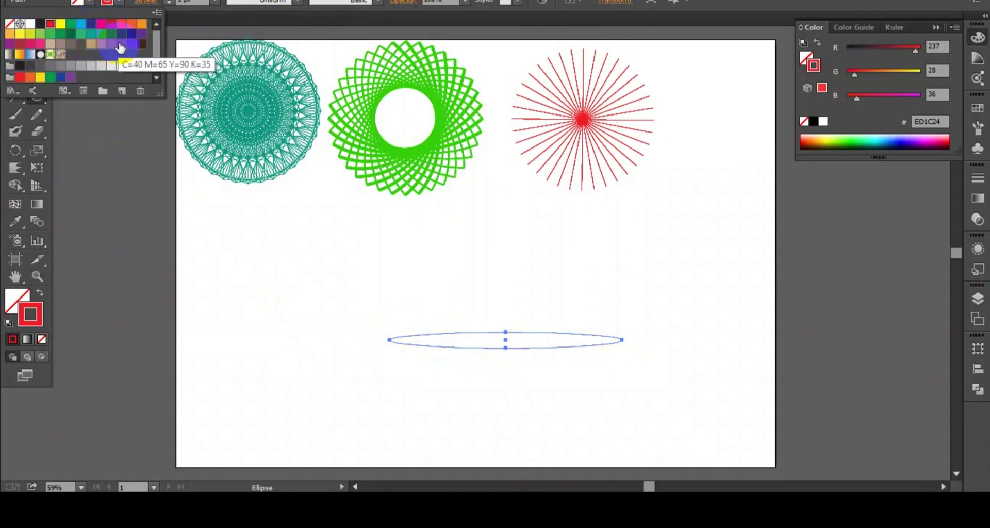
left_click(112, 26)
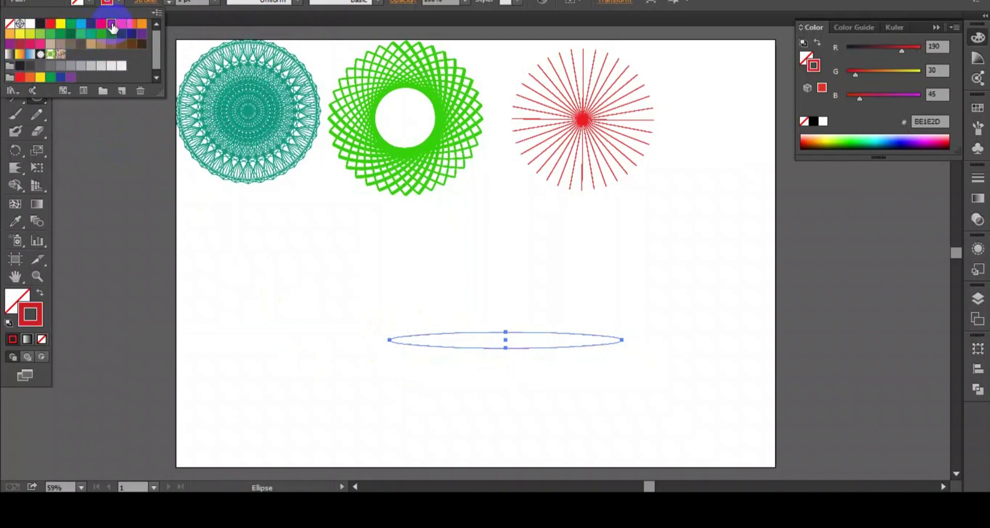
left_click(122, 25)
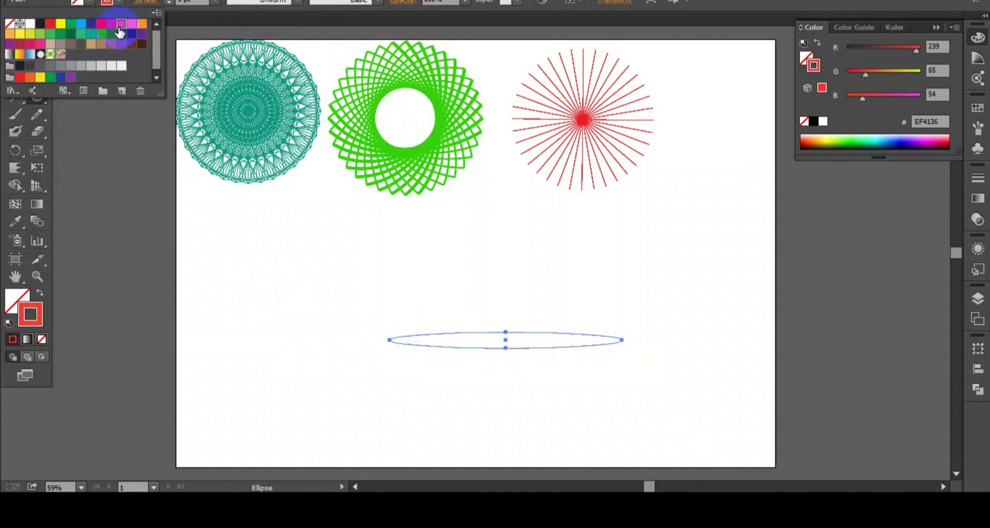
left_click(177, 177)
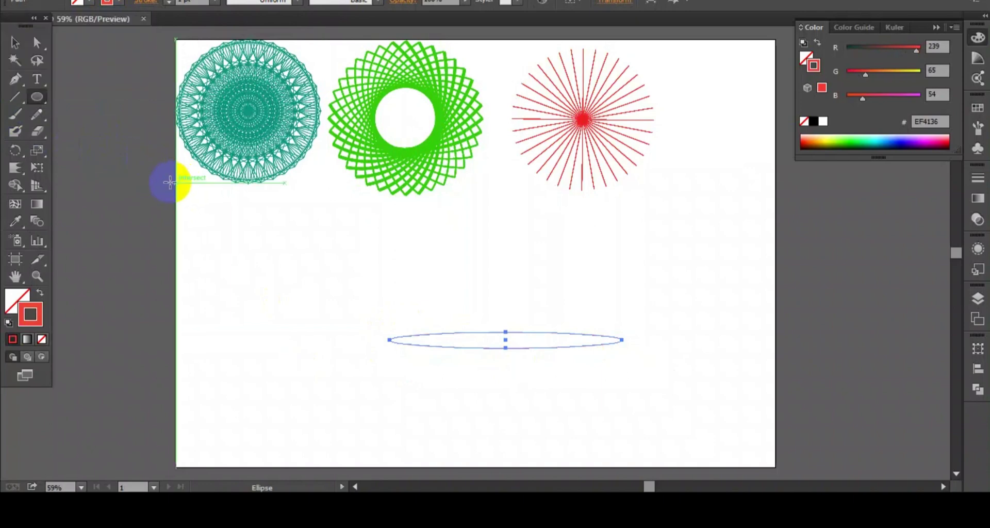
Increase the stroke weight of the flat ellipse so its outline is slightly thicker.
left_click(13, 41)
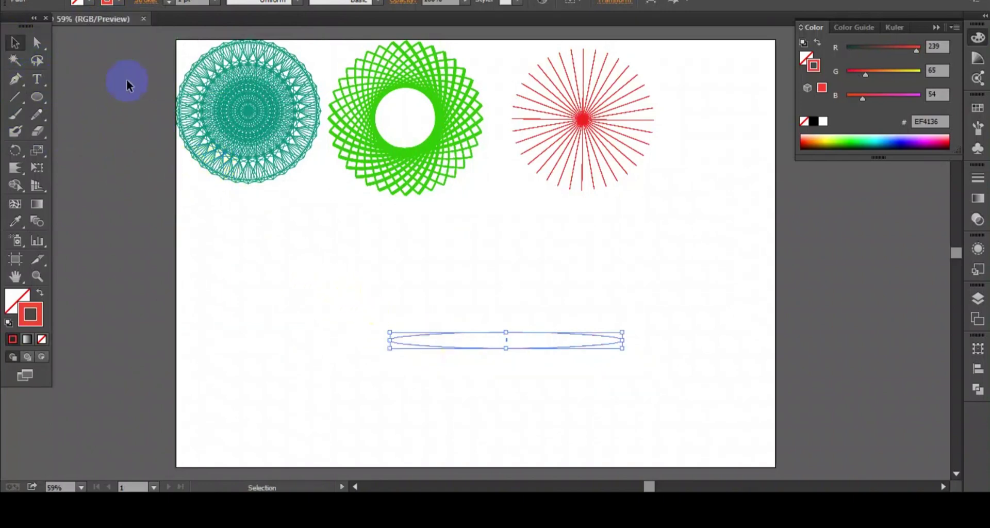
left_click(172, 2)
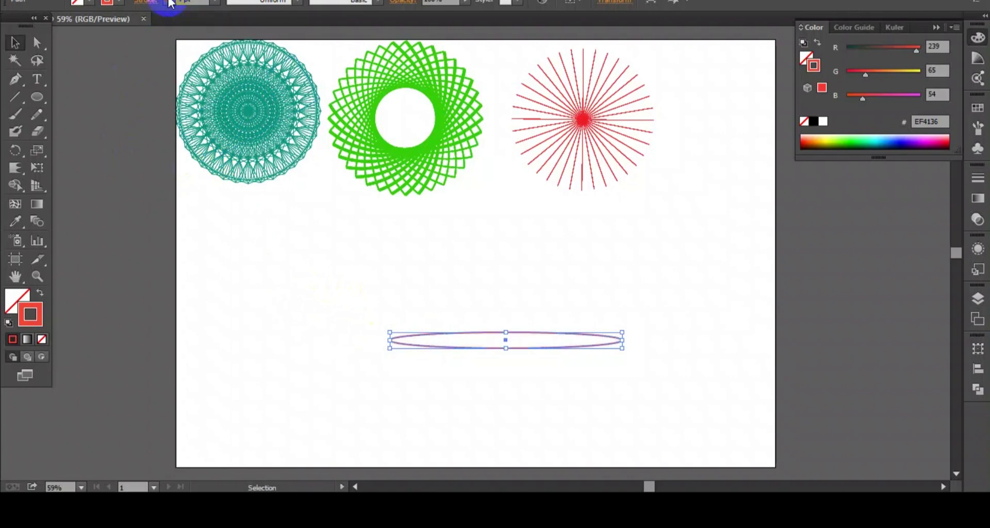
left_click(172, 2)
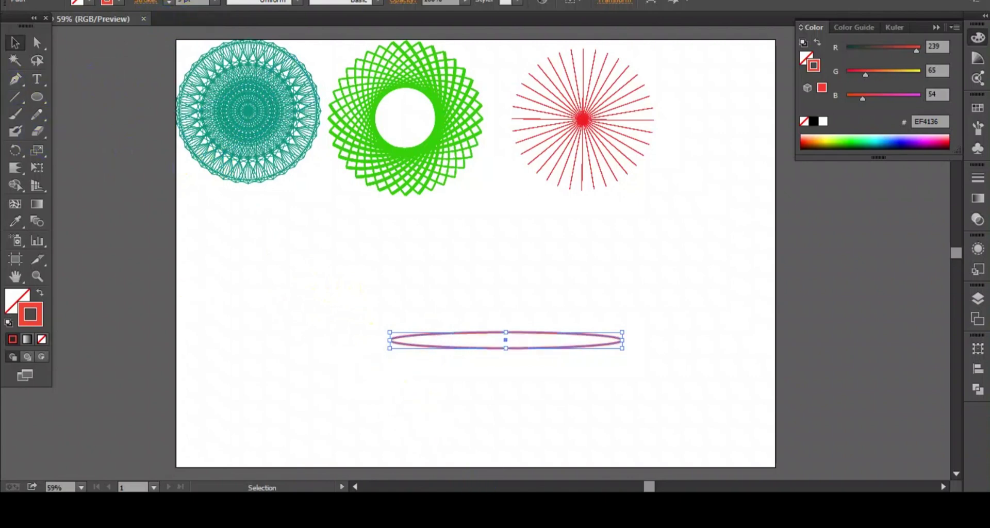
Copy the ellipse rotated by about 10° around its centre, repeat the transformation until the ellipses form a full flower, and deselect.
left_click(23, 153)
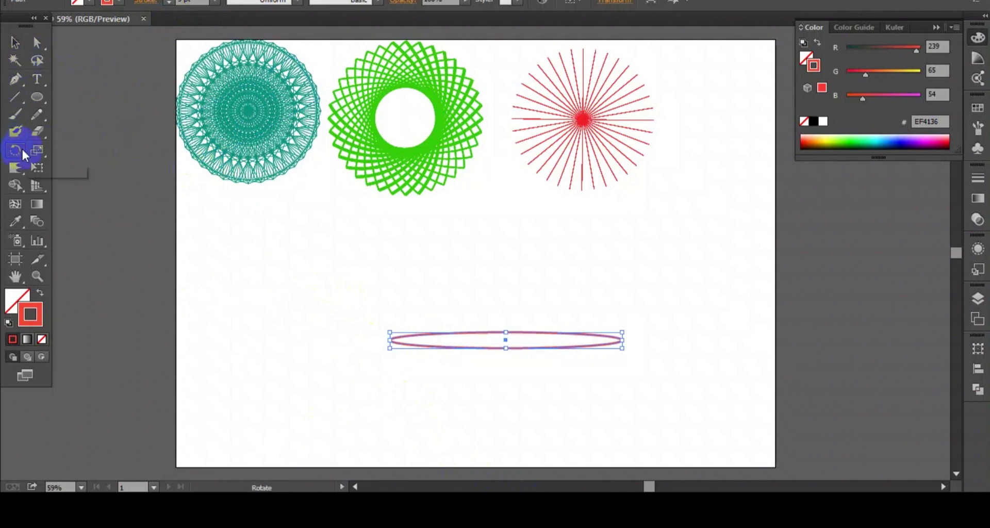
left_click(23, 153)
left_click(757, 415)
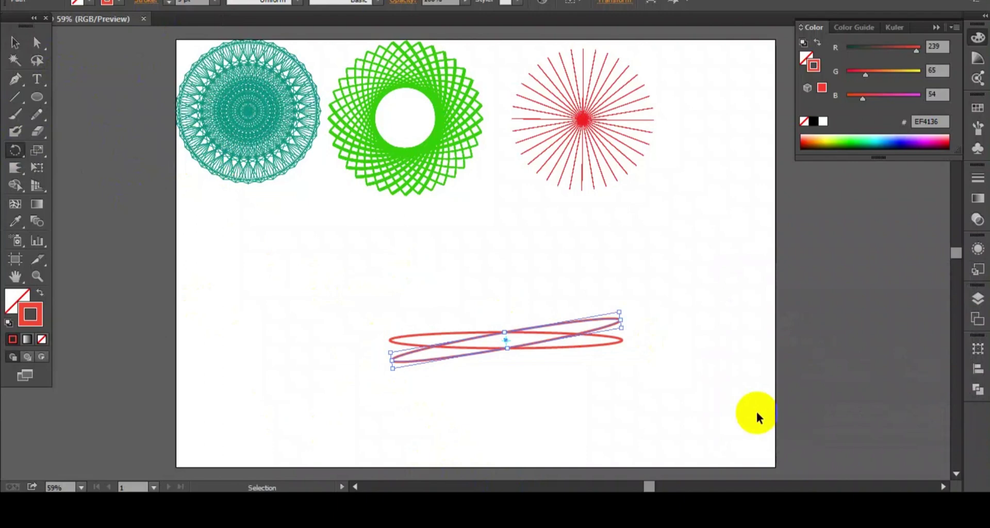
key("ctrl+d")
key("ctrl+d")
key("ctrl+d")
key("ctrl+d")
key("ctrl+d")
key("ctrl+d")
key("ctrl+d")
key("ctrl+d")
key("ctrl+d")
key("ctrl+d")
key("ctrl+d")
key("ctrl+d")
key("ctrl+d")
key("ctrl+d")
key("ctrl+d")
key("ctrl+d")
key("ctrl+d")
key("ctrl+d")
key("ctrl+d")
key("ctrl+d")
key("ctrl+d")
key("ctrl+d")
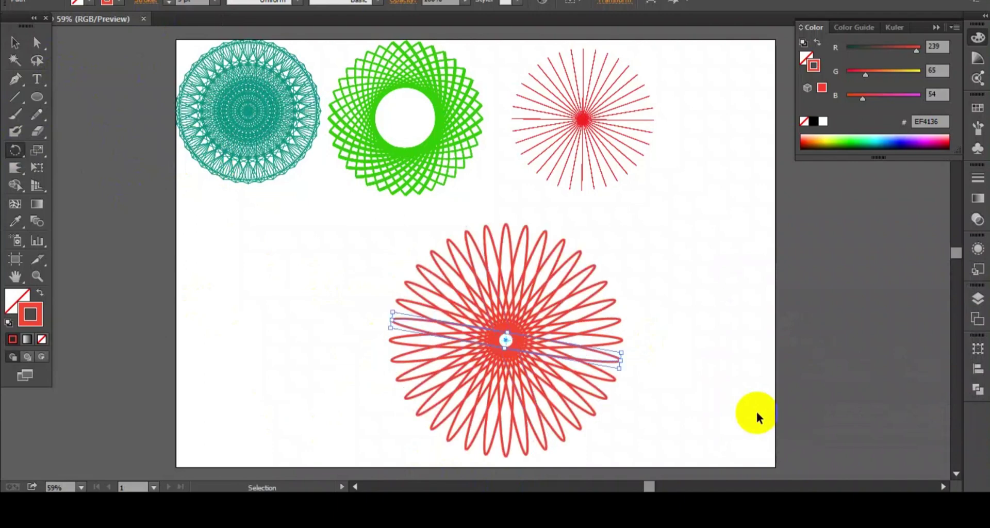
left_click(10, 154)
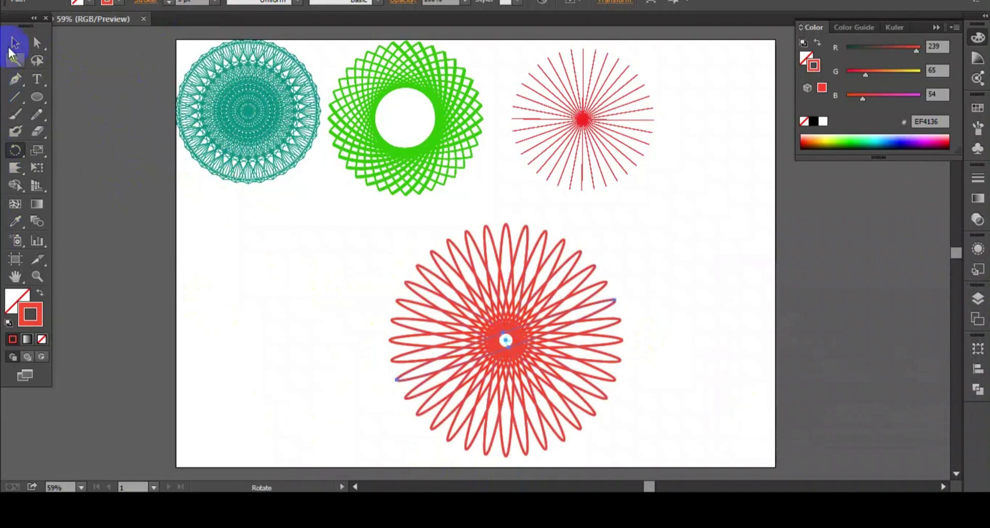
left_click(12, 45)
left_click(287, 269)
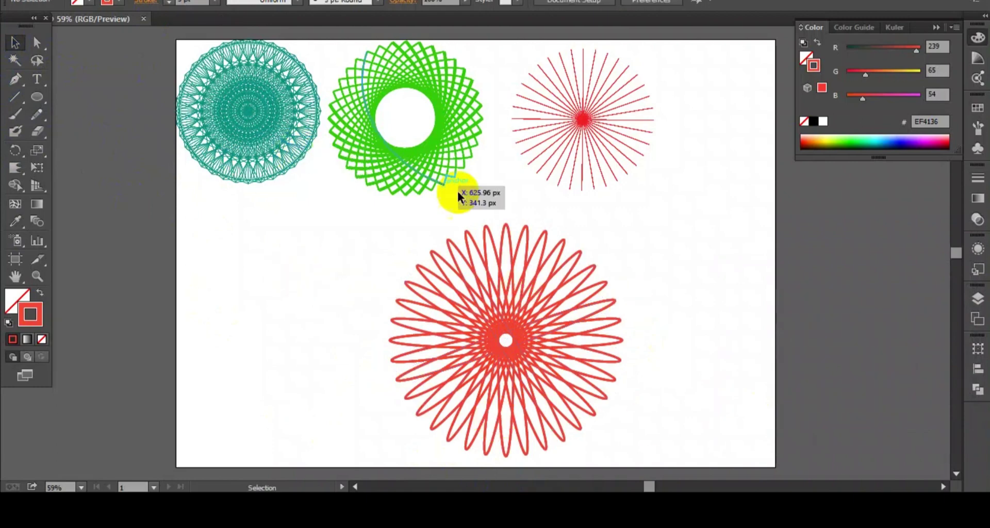
Scale the whole ellipse flower down to about the teal mandala's size and move it directly below that mandala.
left_click_drag(527, 246, 641, 398)
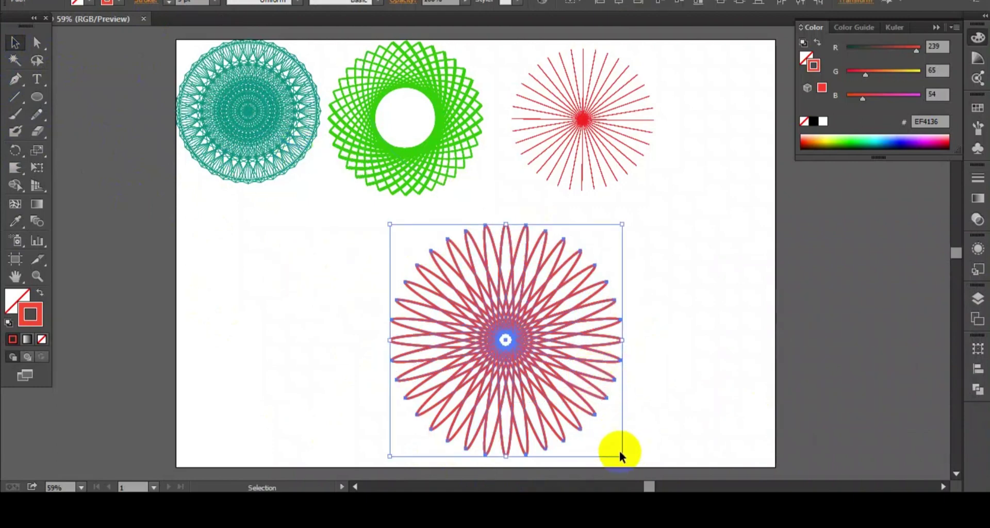
left_click_drag(622, 456, 592, 418)
left_click_drag(510, 337, 246, 281)
left_click(667, 272)
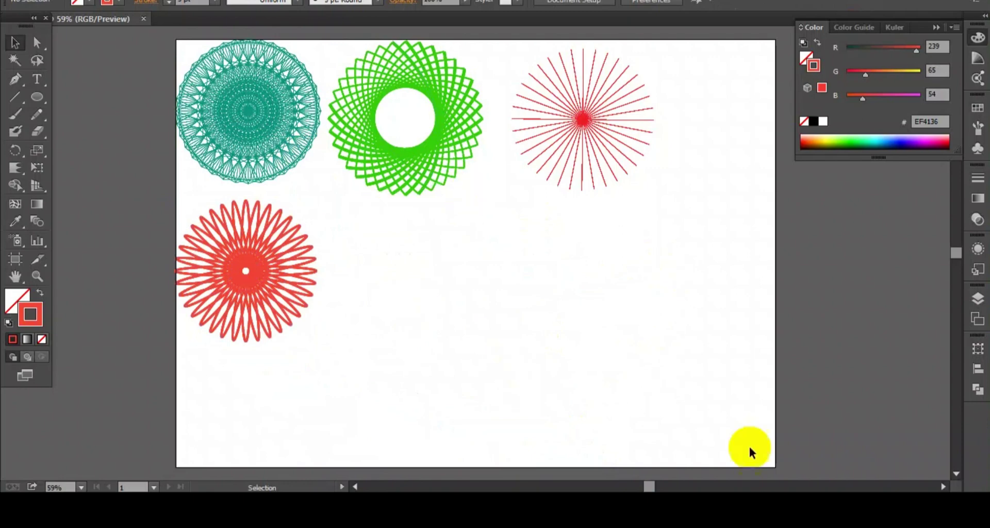
Set the stroke colour of all ellipses in the flower to the golden yellow DBA807 and deselect them.
left_click_drag(445, 378, 210, 239)
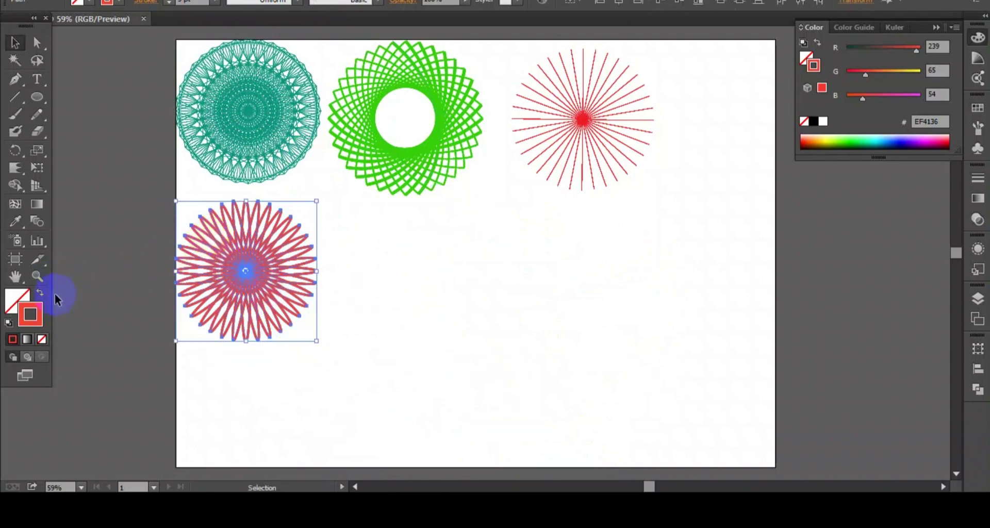
double_click(40, 313)
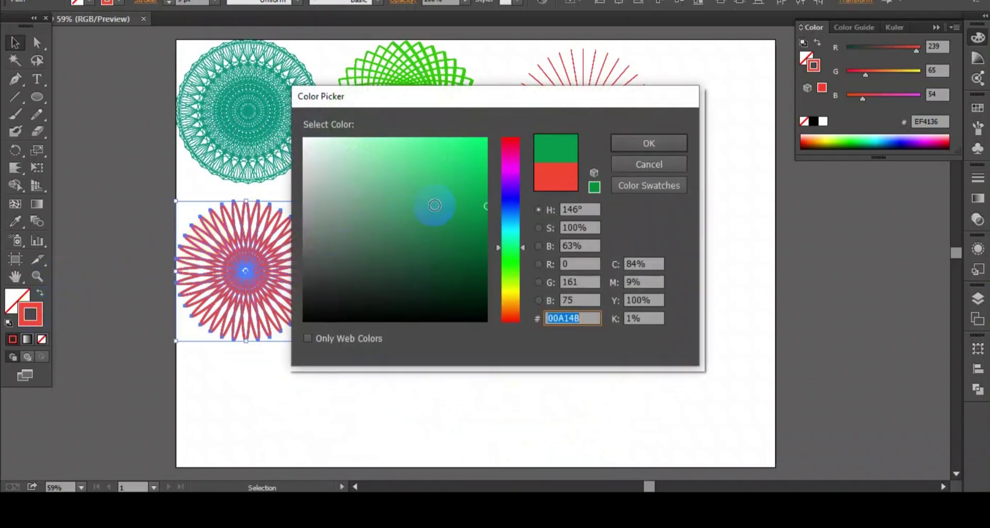
left_click_drag(510, 270, 506, 299)
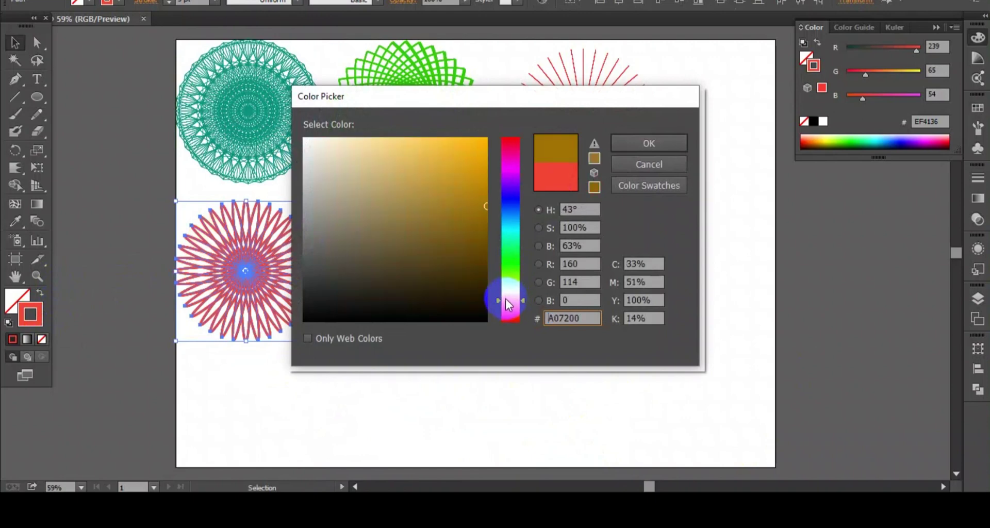
left_click_drag(462, 151, 481, 163)
left_click(670, 144)
left_click(571, 305)
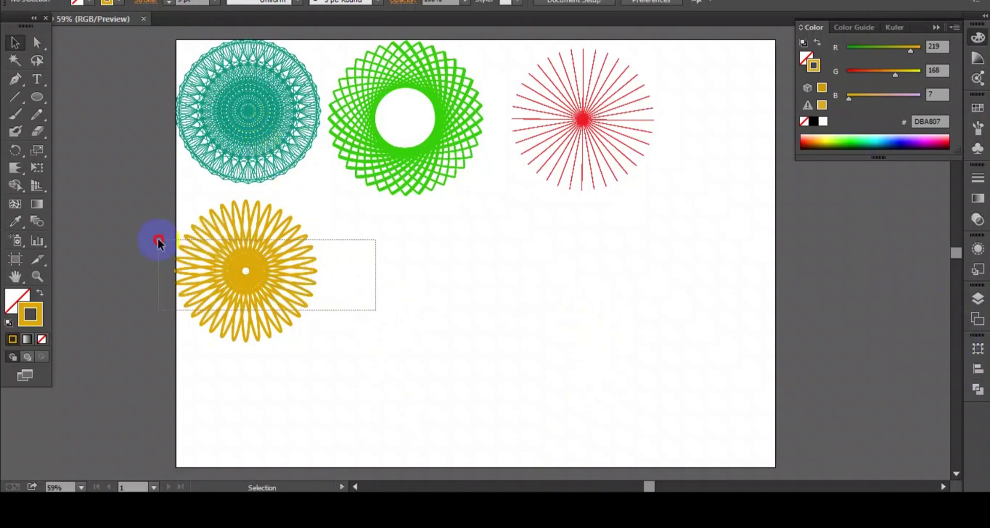
Increase the stroke weight of the golden flower until its petals look nearly solid, and deselect it.
left_click_drag(158, 241, 159, 241)
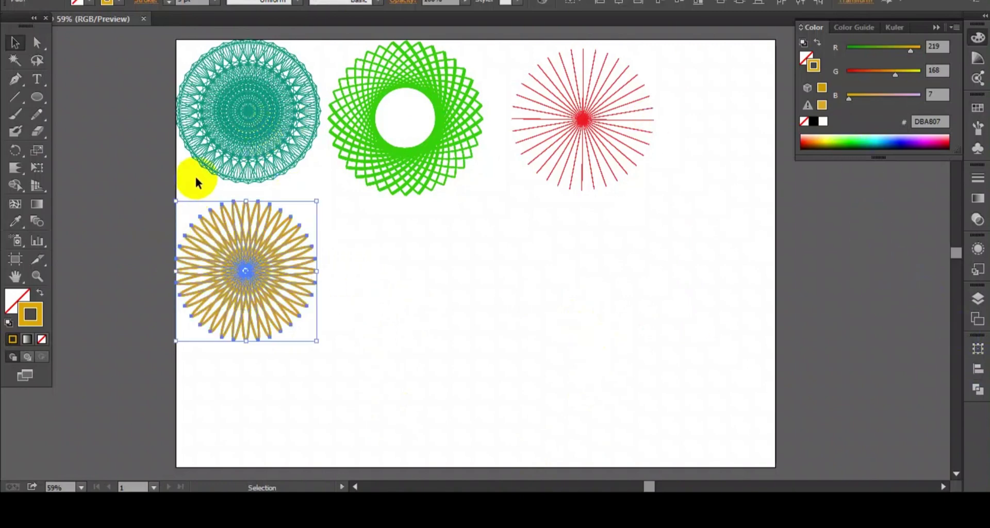
left_click(169, 3)
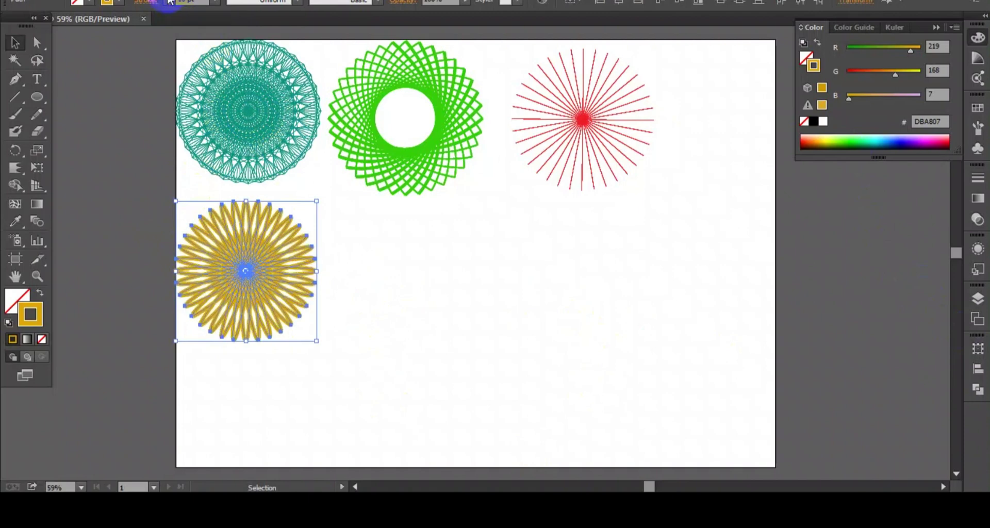
left_click(486, 292)
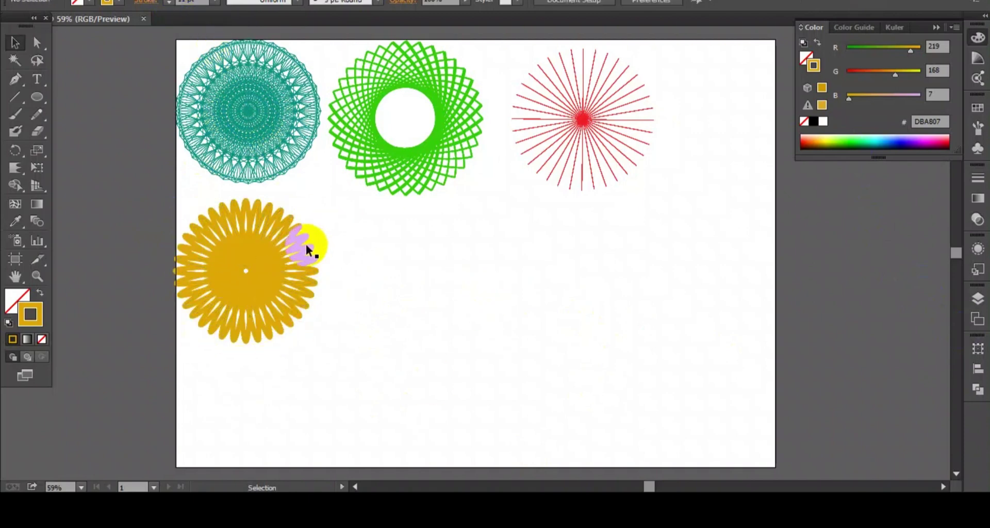
Select all lines of the red wheel, increase their stroke weight to thick bars, and deselect them.
left_click_drag(710, 287, 520, 62)
left_click(154, 6)
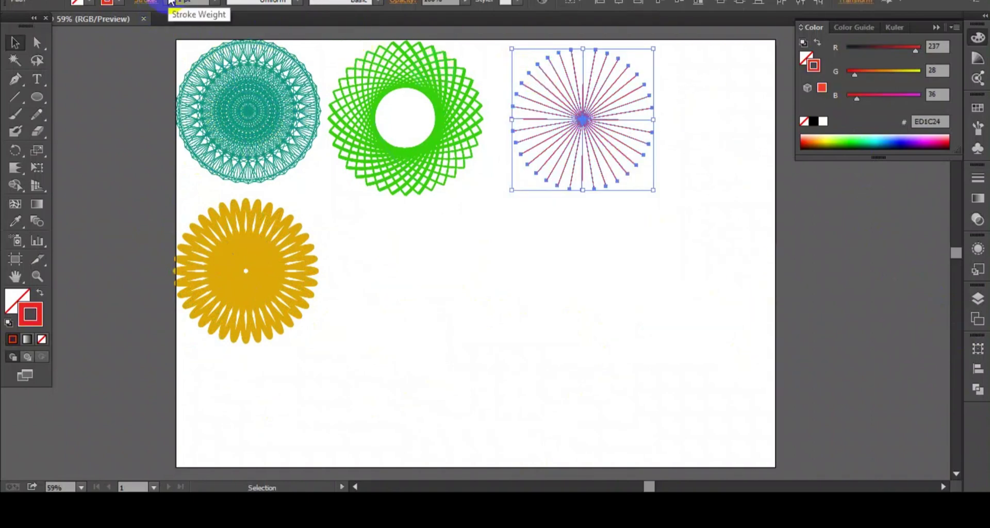
left_click(170, 2)
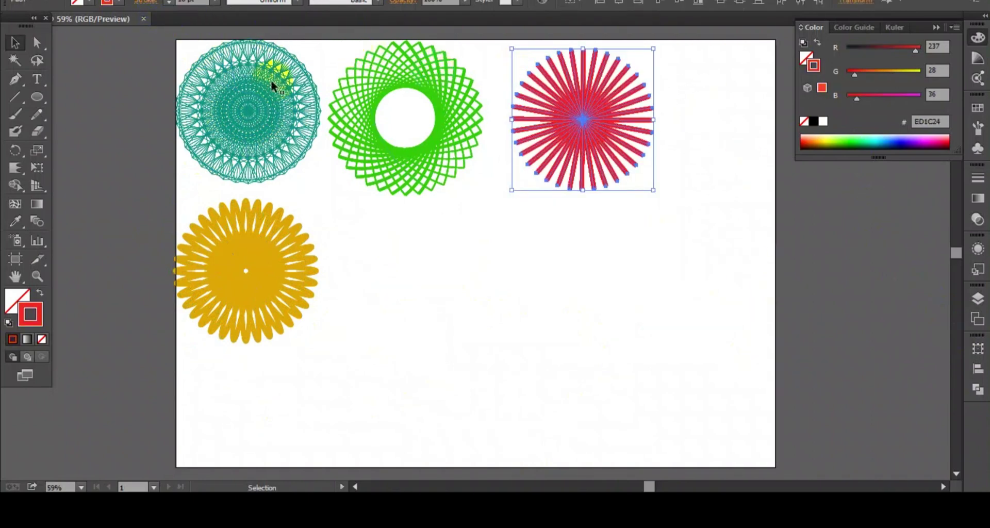
left_click(687, 344)
Apply the lens-shaped variable width profile to all lines of the red wheel, giving them pointed ends, and deselect.
left_click(583, 85)
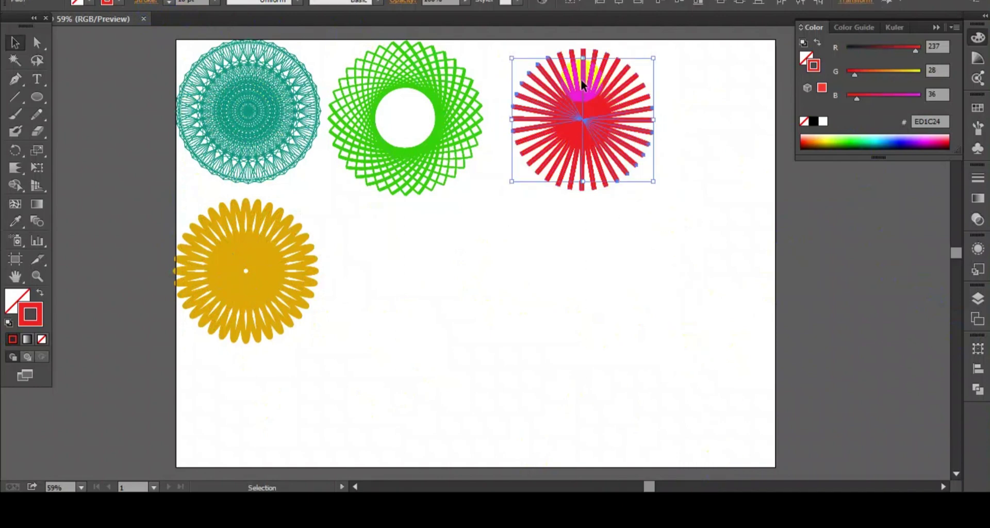
left_click_drag(656, 228, 541, 64)
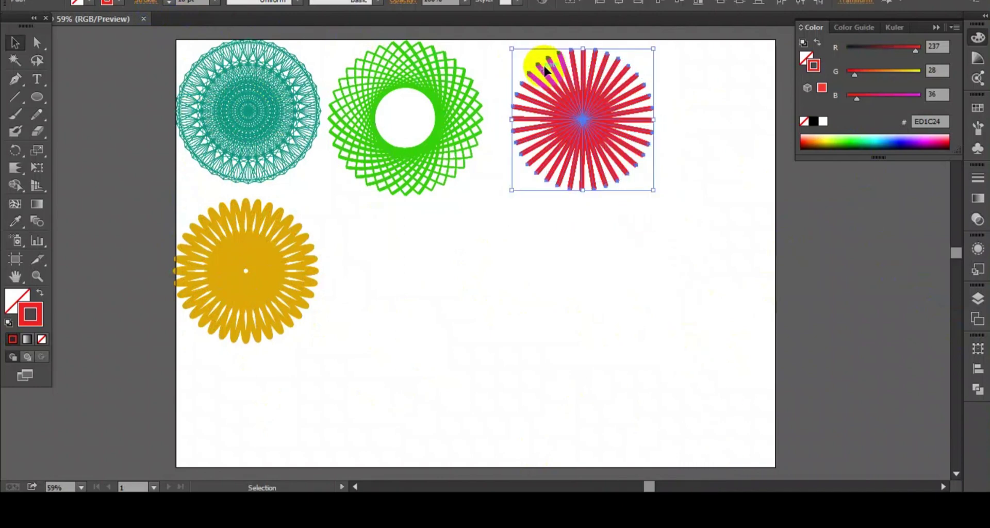
left_click(297, 4)
left_click(277, 47)
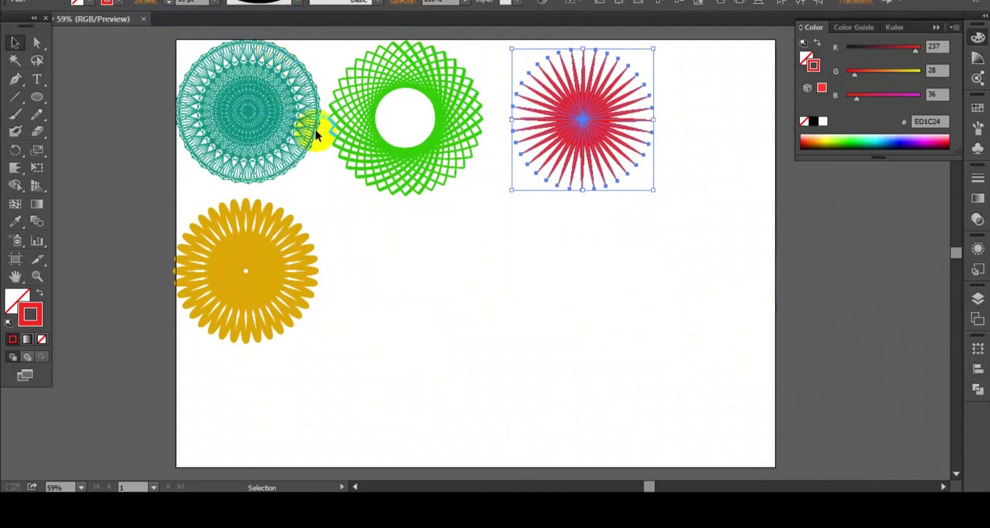
left_click(513, 269)
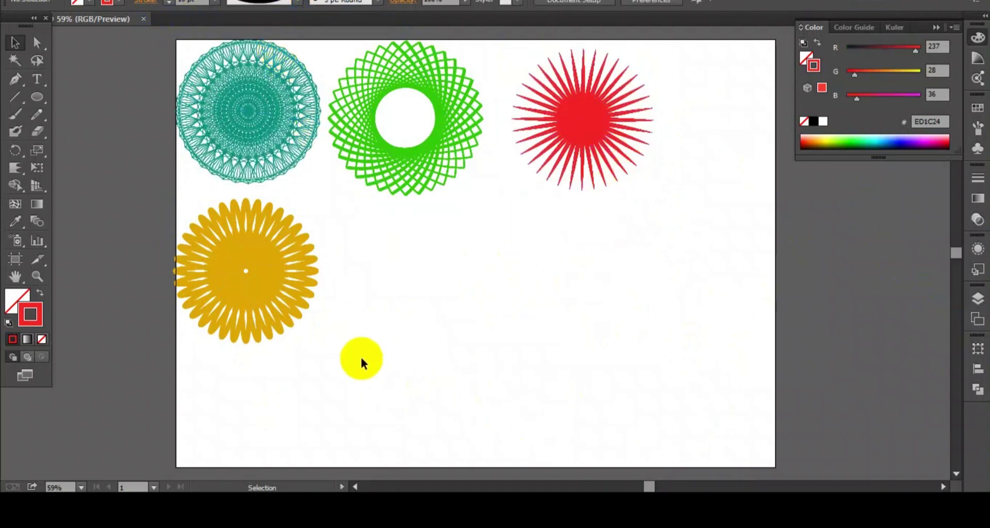
Apply the lens-shaped variable width profile to all ellipses of the golden flower and deselect them.
left_click_drag(361, 364, 200, 246)
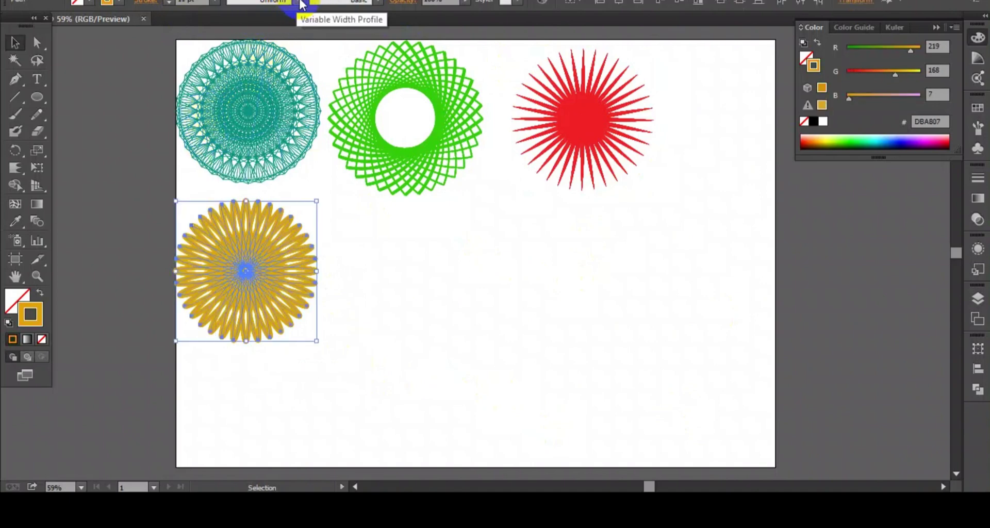
left_click(302, 4)
left_click(267, 45)
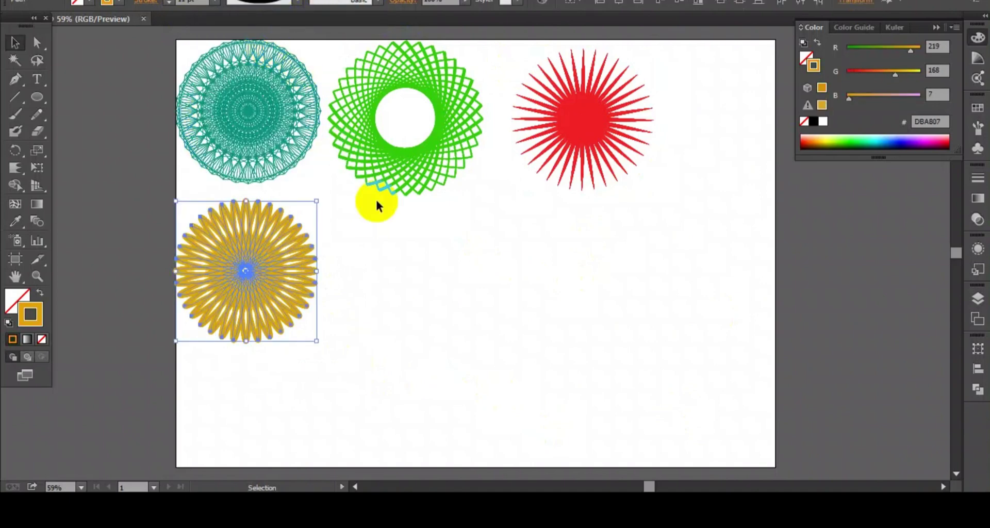
left_click(401, 250)
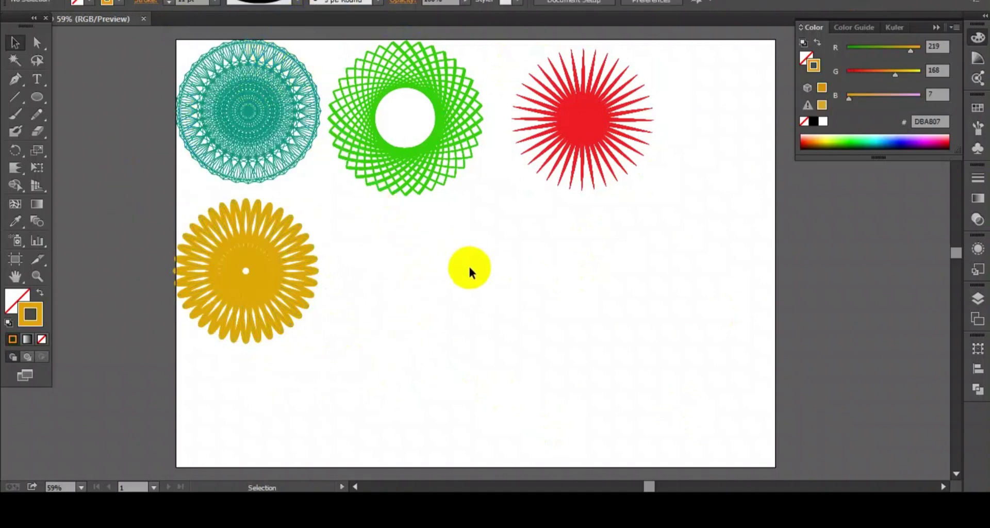
left_click_drag(428, 86, 428, 86)
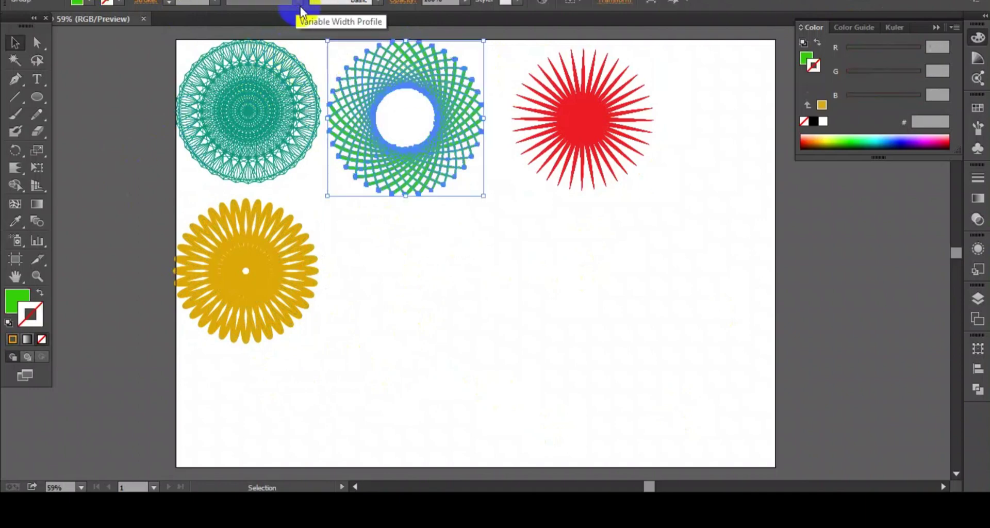
left_click(378, 238)
left_click_drag(287, 144, 277, 135)
left_click(371, 202)
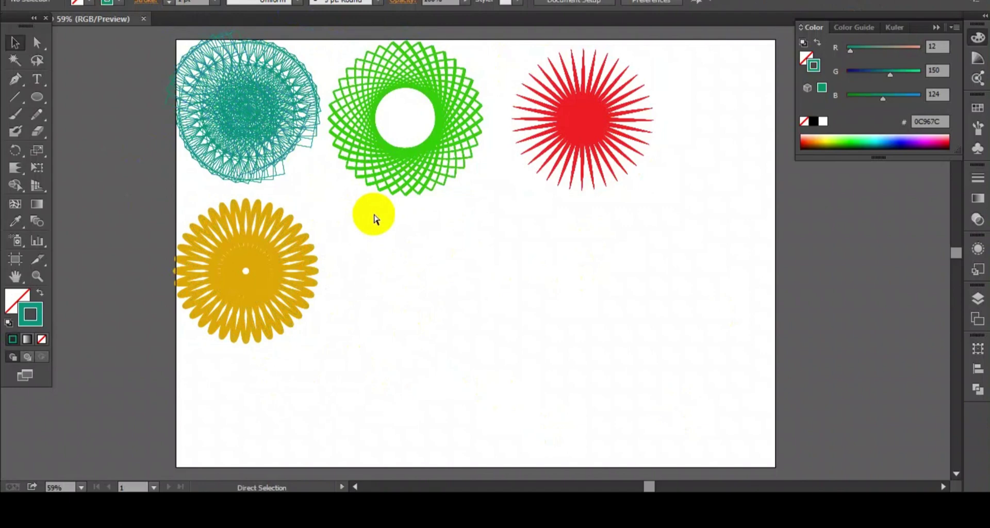
key("ctrl+z")
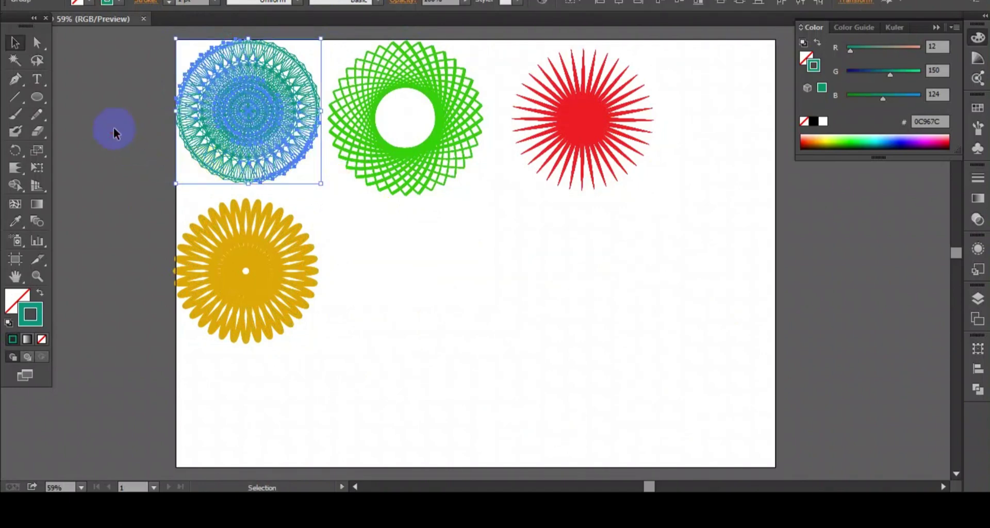
Try to apply the lens-shaped Width Profile 1 to all lines of the teal mandala, and deselect it.
left_click(205, 76)
left_click(284, 141)
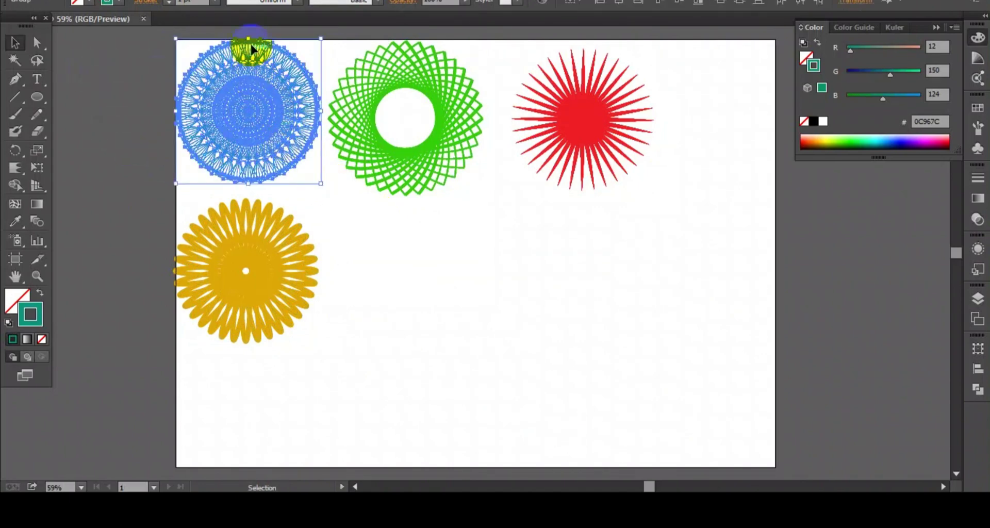
left_click(296, 3)
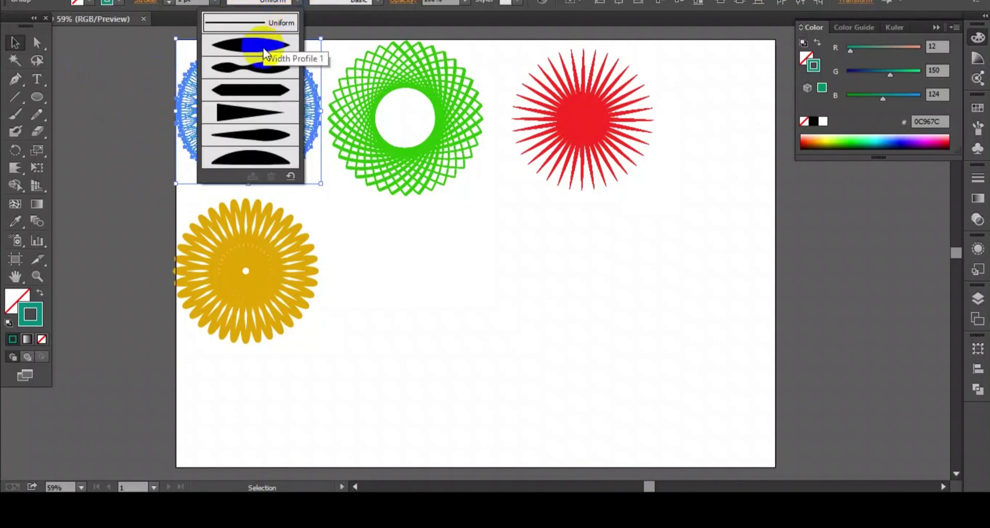
left_click(250, 40)
left_click(361, 218)
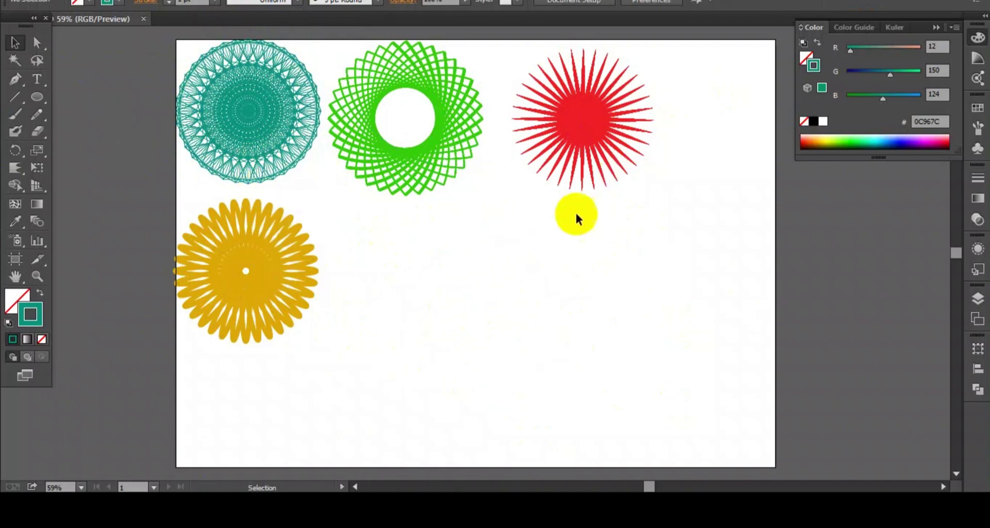
Select all ellipses of the golden flower and move them to the middle of the artboard, below the green and red patterns.
left_click(260, 262)
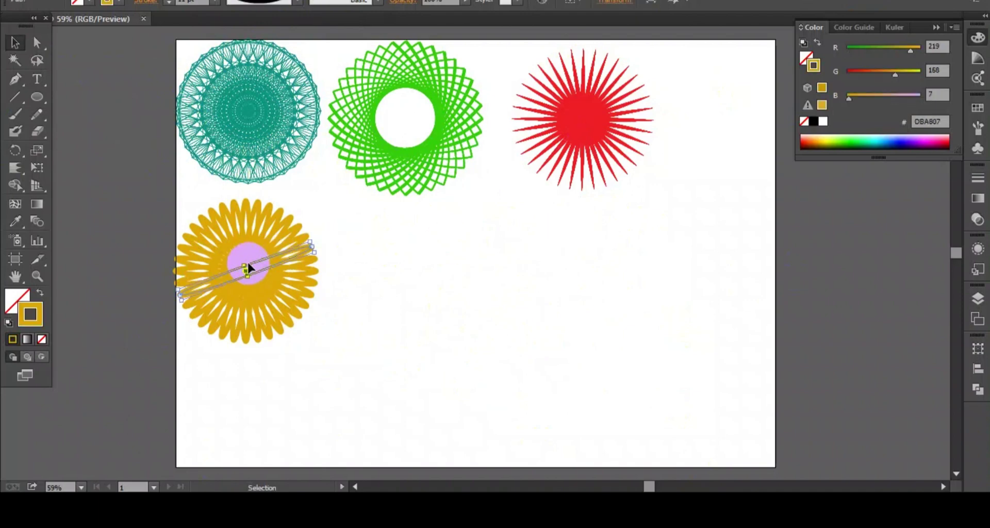
mouse_move(391, 392)
left_mouse_down()
mouse_move(380, 363)
mouse_move(192, 216)
left_mouse_up()
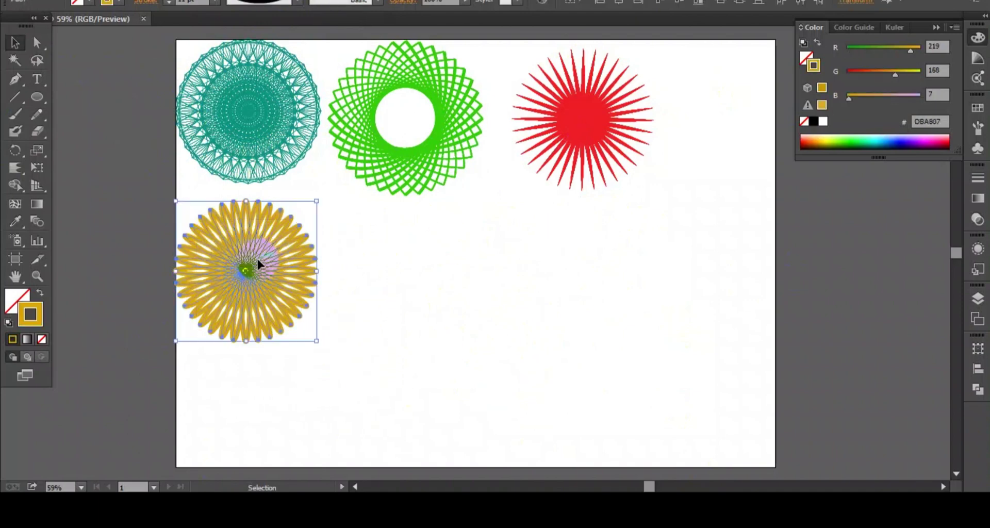
left_click_drag(243, 273, 476, 293)
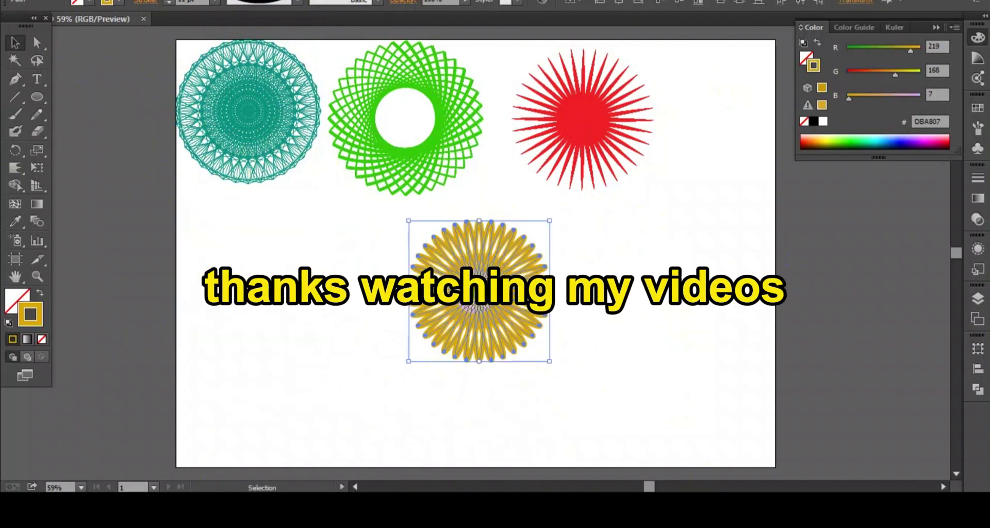